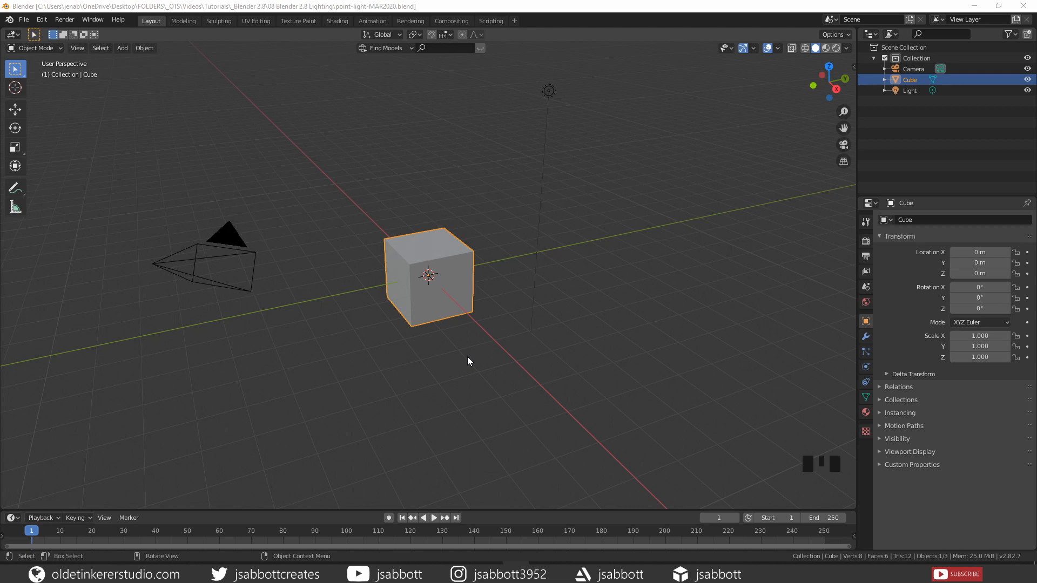
Select the light and show its settings: a 1000 W Point light with 0.1 m radius
{"action": "left_click", "coordinate": [549, 93]}
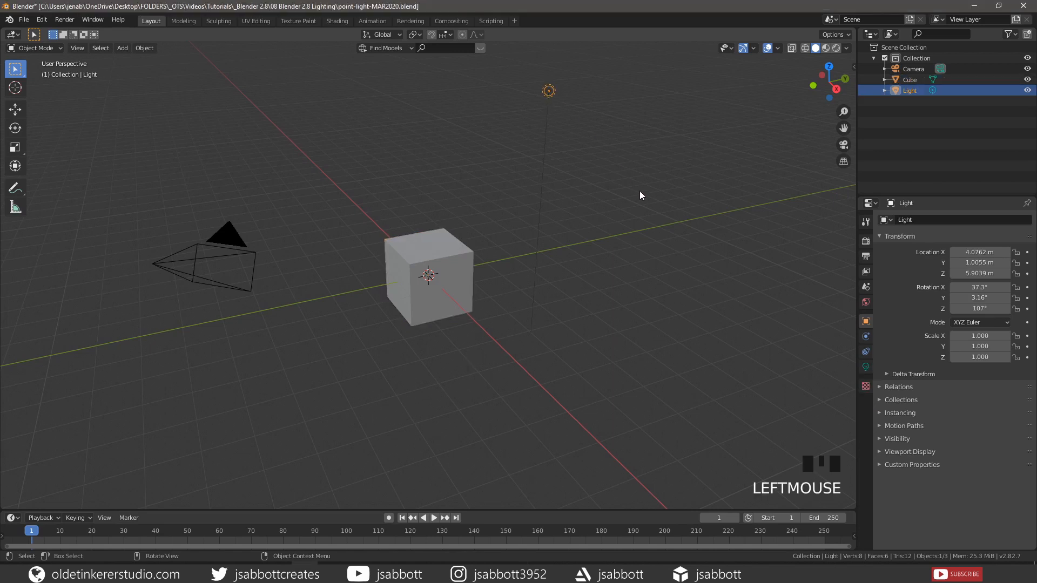
{"action": "left_click", "coordinate": [866, 367]}
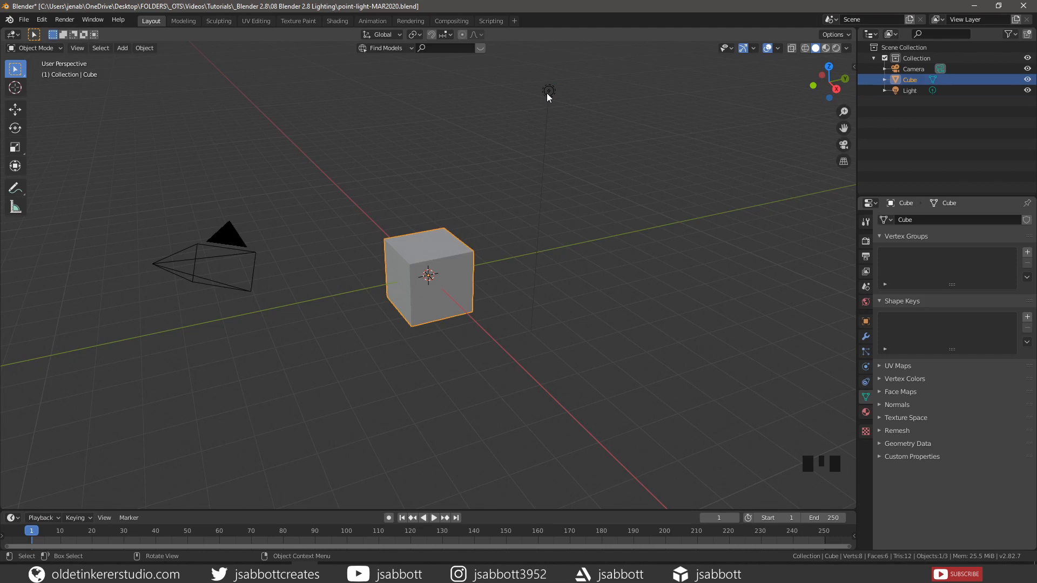
{"action": "left_click", "coordinate": [547, 93]}
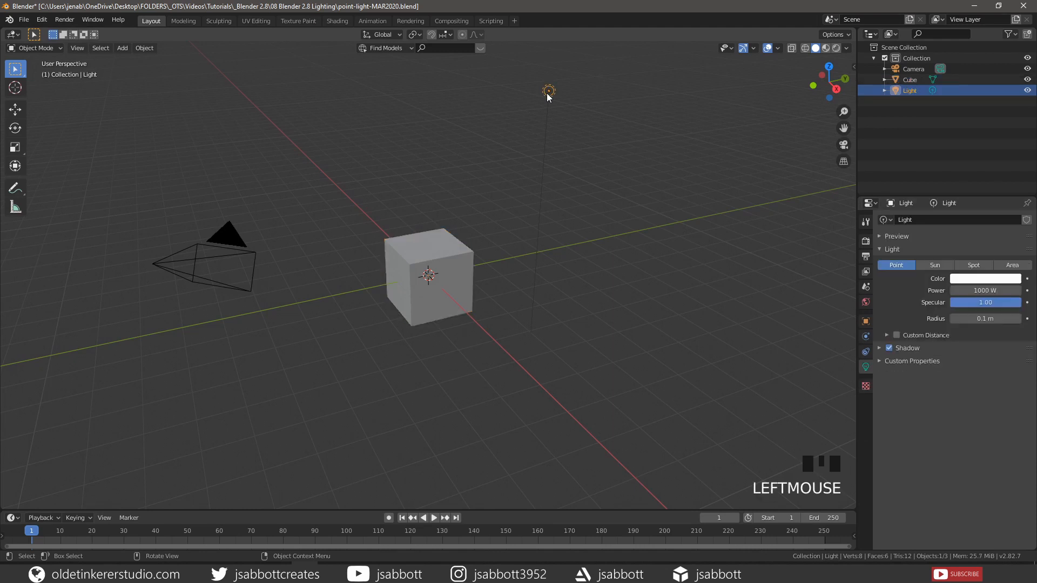
{"action": "left_click", "coordinate": [864, 368]}
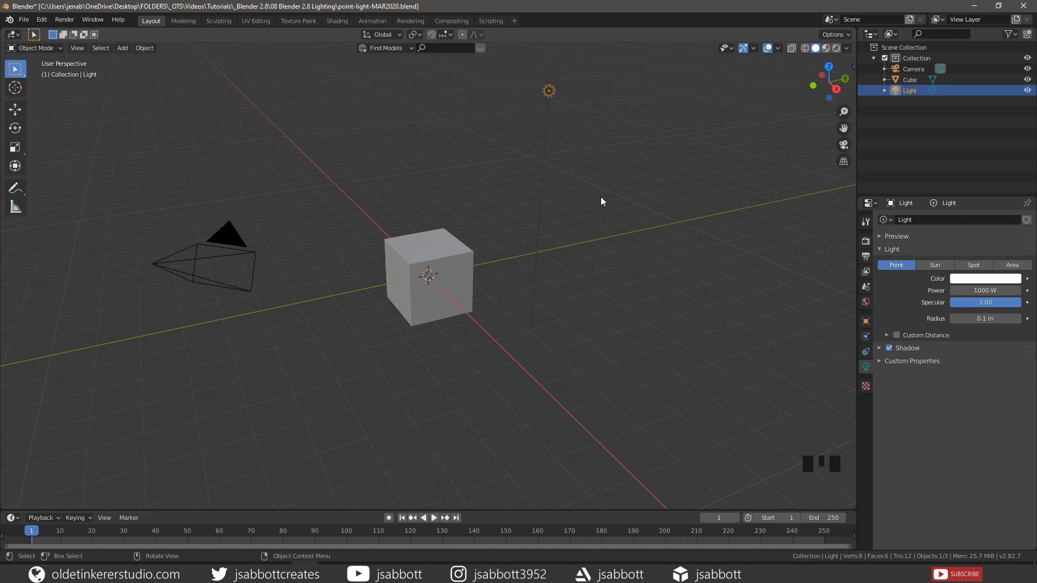
Turn on Rendered shading and lower the light about 1.23 m along Z, then view front orthographic
{"action": "left_click", "coordinate": [836, 49]}
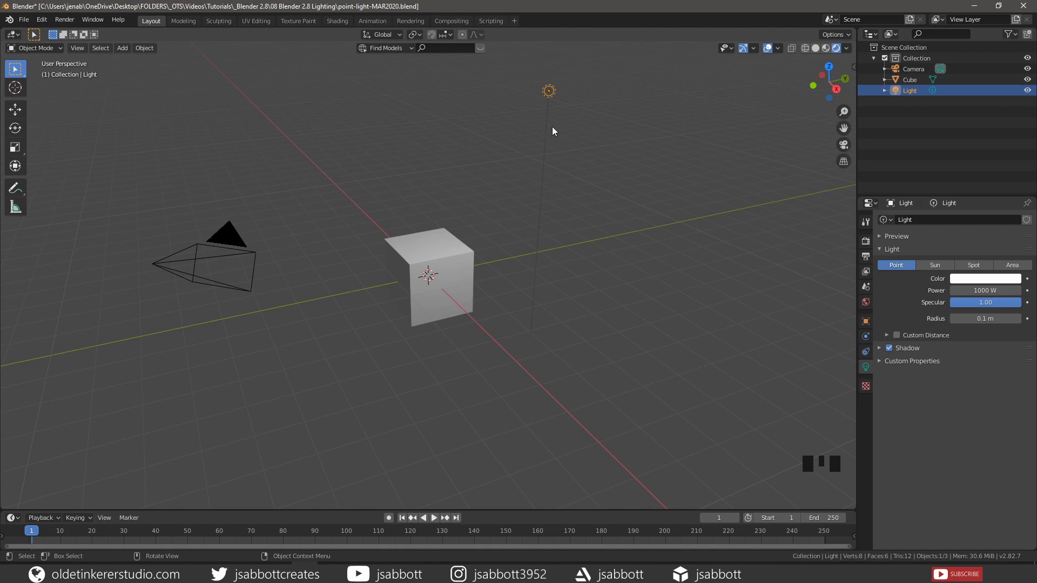
{"action": "key", "text": "g"}
{"action": "key", "text": "z"}
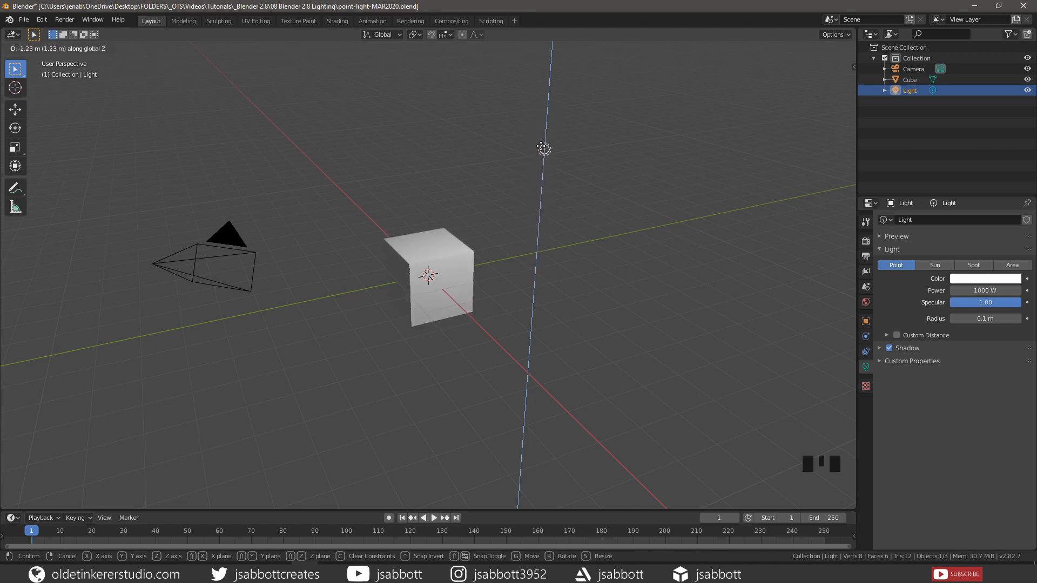
{"action": "left_click", "coordinate": [544, 141]}
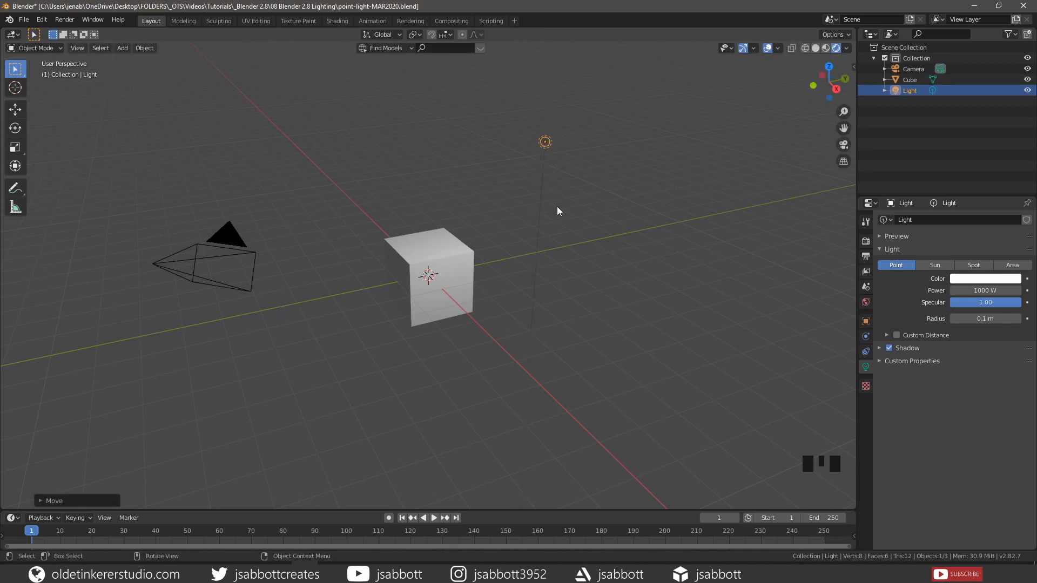
{"action": "key", "text": "KP_5"}
{"action": "key", "text": "KP_1"}
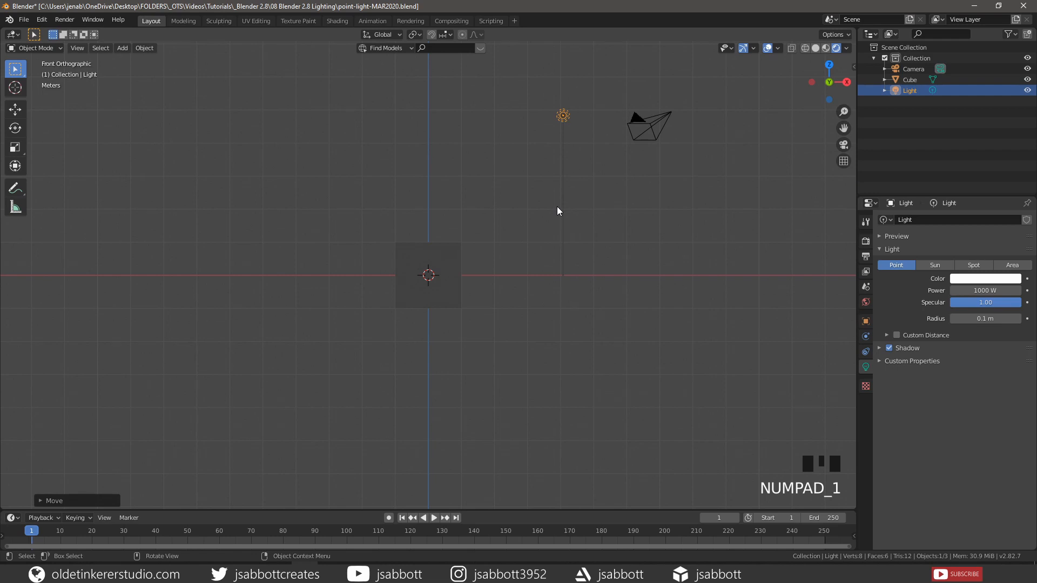
From the top view, move the light along Y to sit over the cube centre
{"action": "key", "text": "KP_7"}
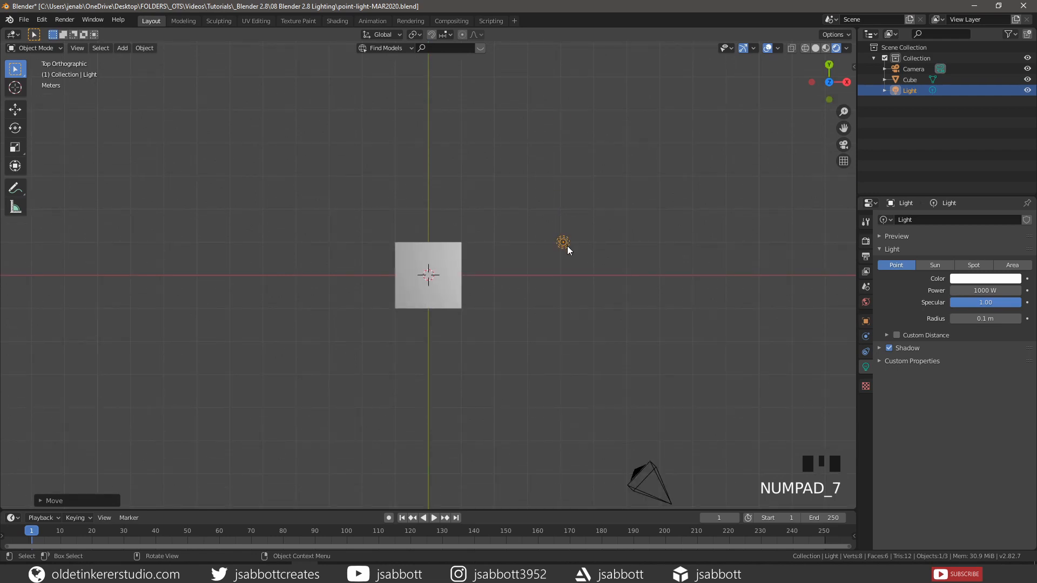
{"action": "key", "text": "g"}
{"action": "key", "text": "x"}
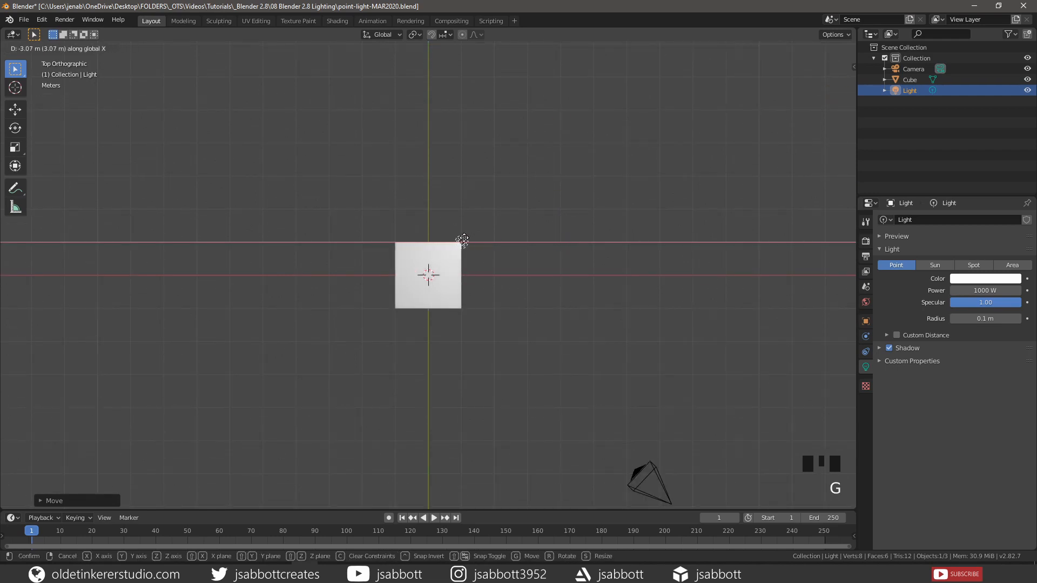
{"action": "key", "text": "y"}
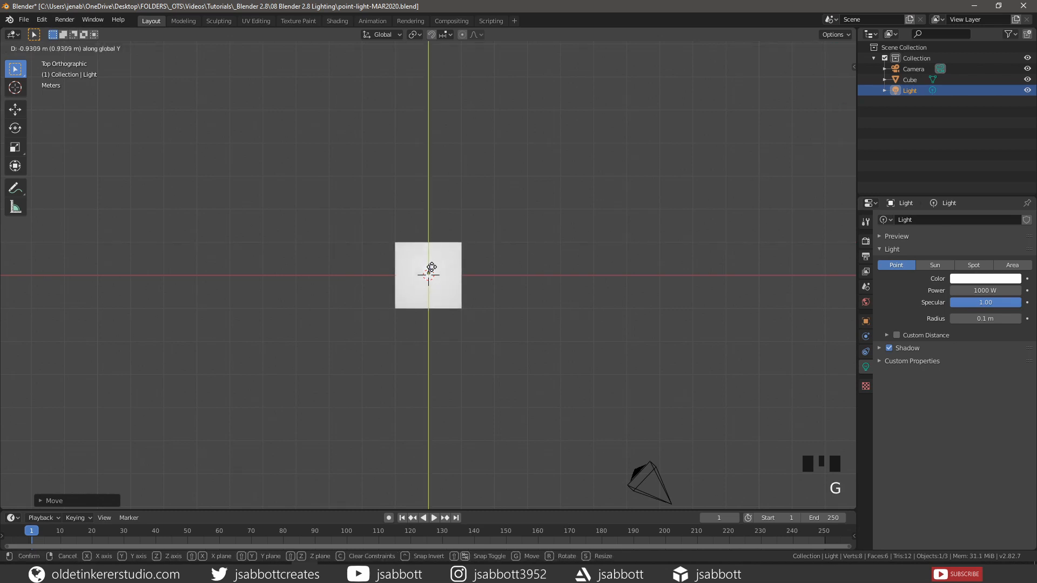
{"action": "left_click", "coordinate": [457, 272]}
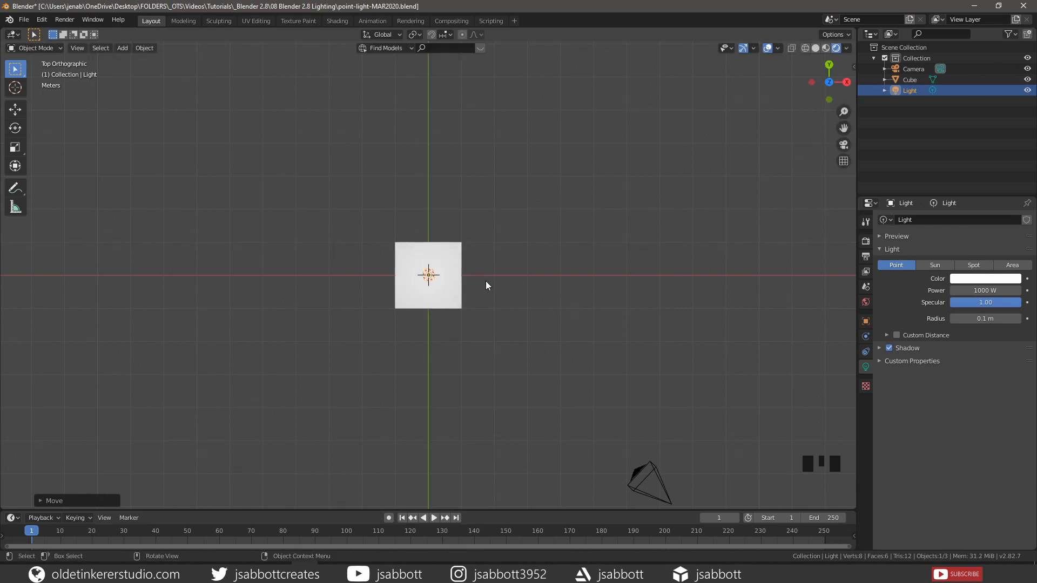
{"action": "middle_click_drag", "start_coordinate": [522, 365], "coordinate": [525, 305]}
Shift the light right of the cube along X and about 1.49 m behind it along Y
{"action": "key", "text": "KP_7"}
{"action": "key", "text": "g"}
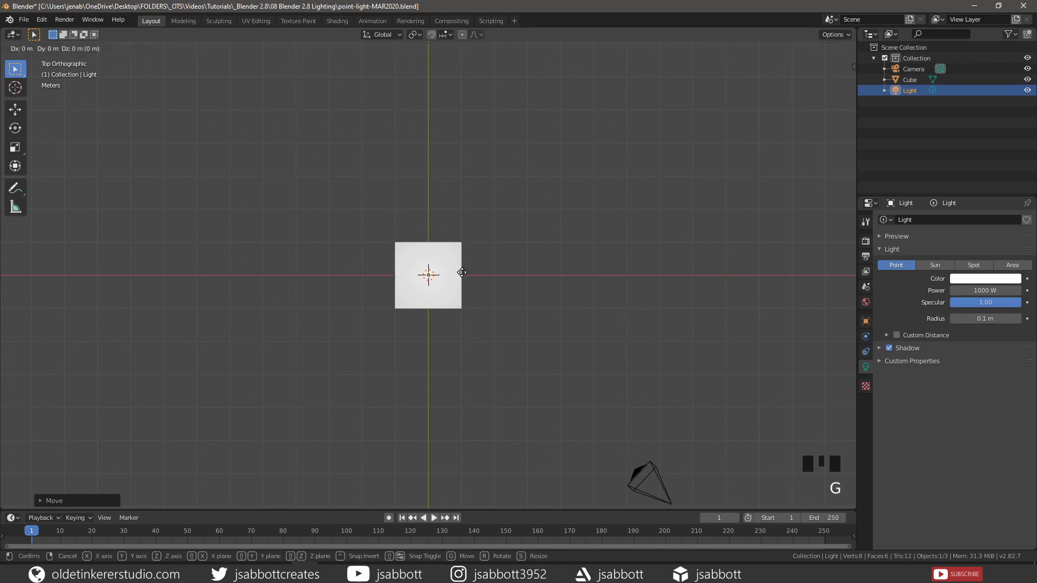
{"action": "key", "text": "x"}
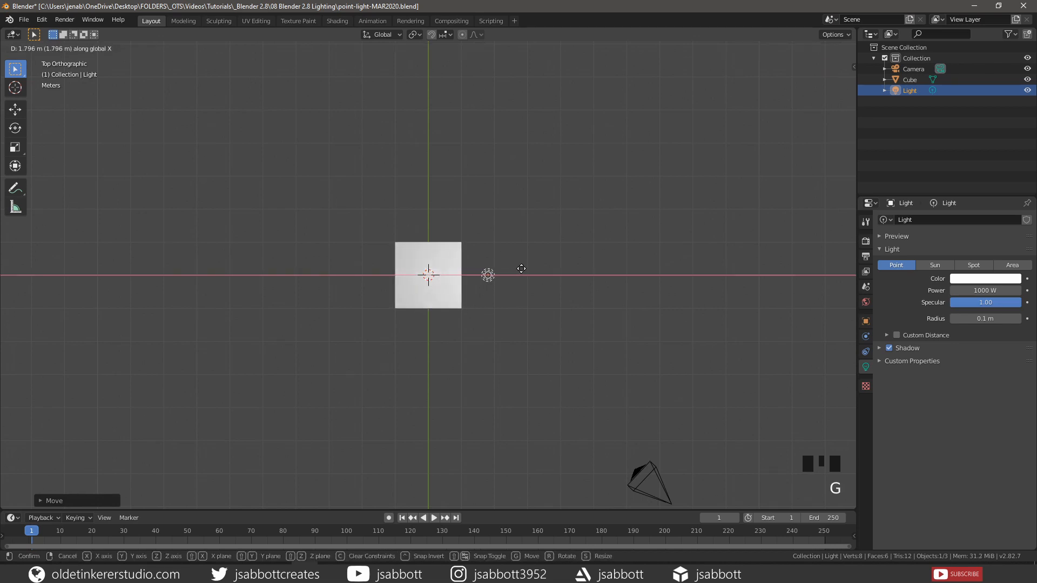
{"action": "left_click", "coordinate": [529, 267]}
{"action": "key", "text": "g"}
{"action": "key", "text": "y"}
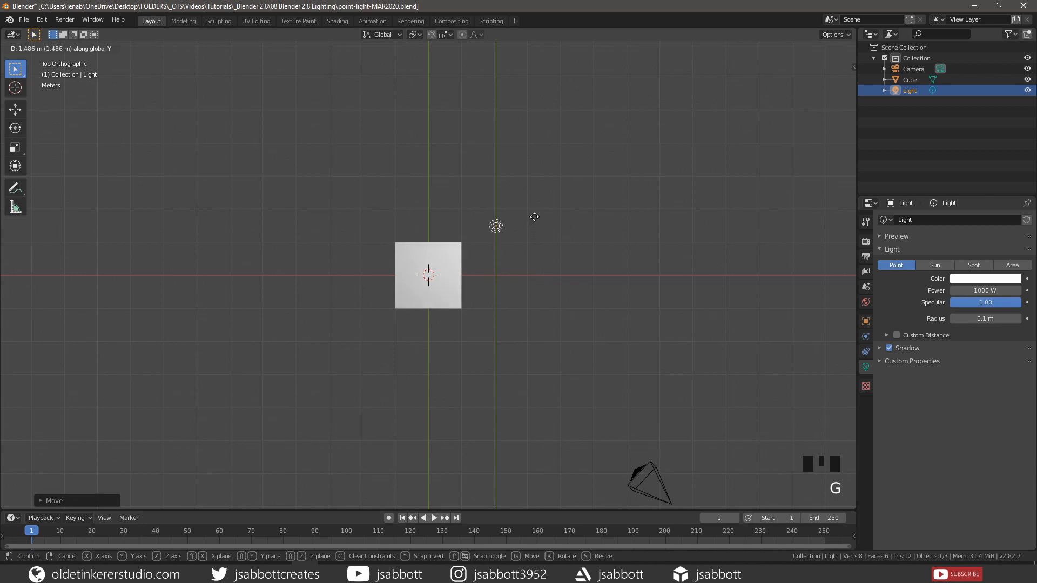
{"action": "left_click", "coordinate": [537, 202]}
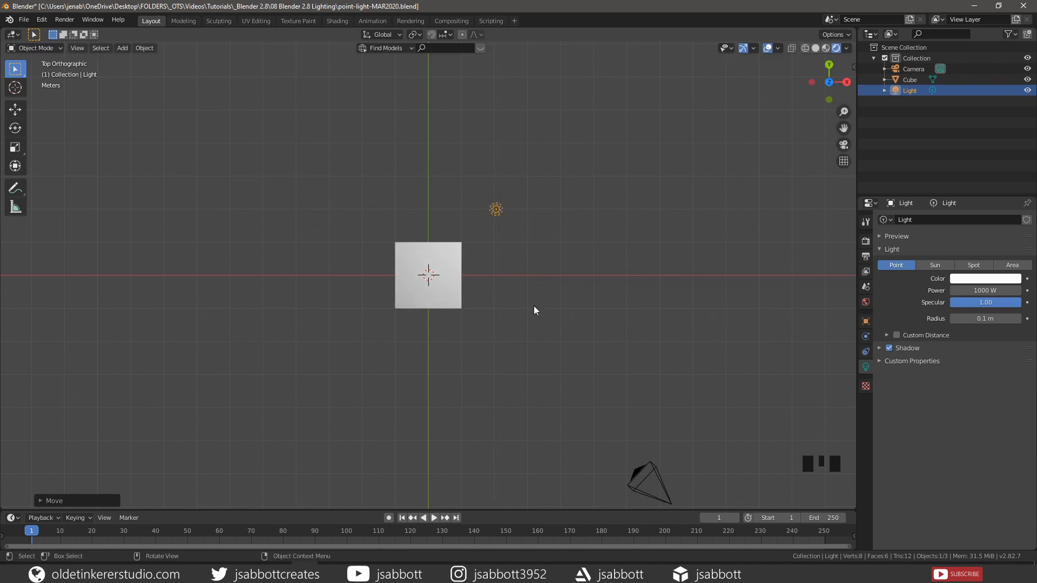
{"action": "middle_click_drag", "start_coordinate": [524, 336], "coordinate": [486, 255]}
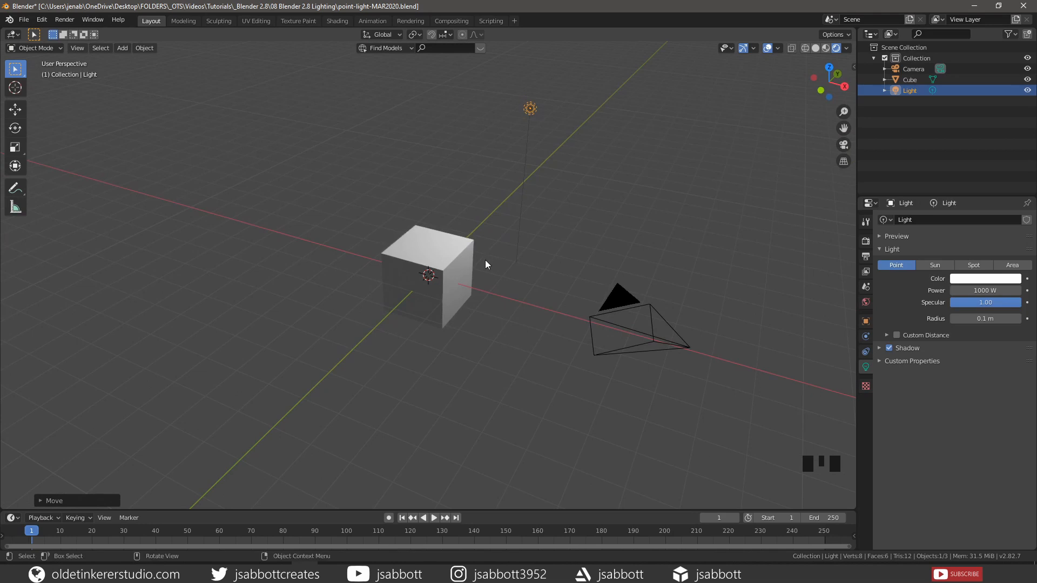
Expand the Preview panel in the light settings to show a sample of the point light
{"action": "left_click", "coordinate": [878, 236]}
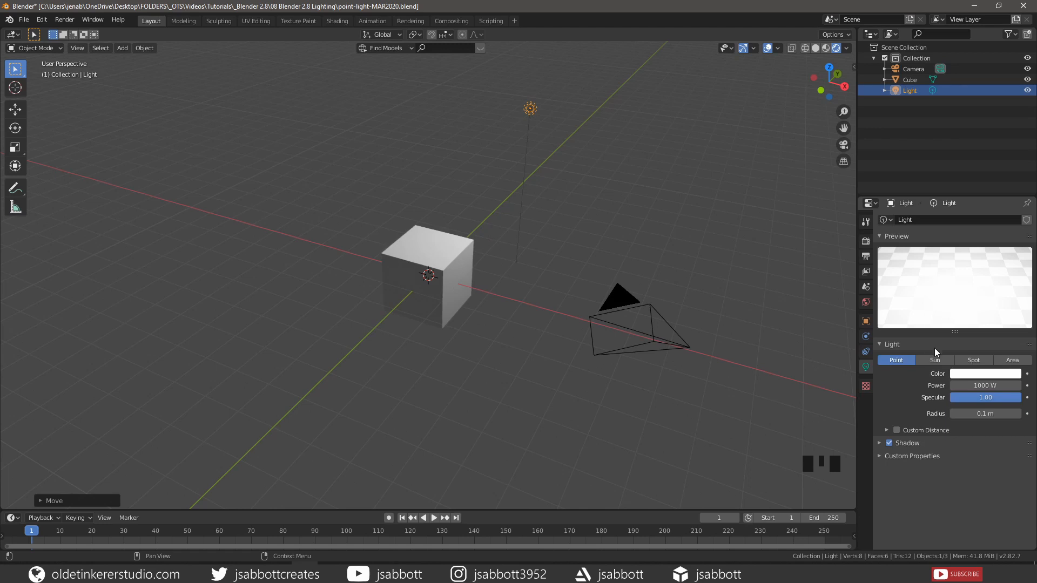
Set the light colour to yellow hex FFD200
{"action": "left_click", "coordinate": [984, 375]}
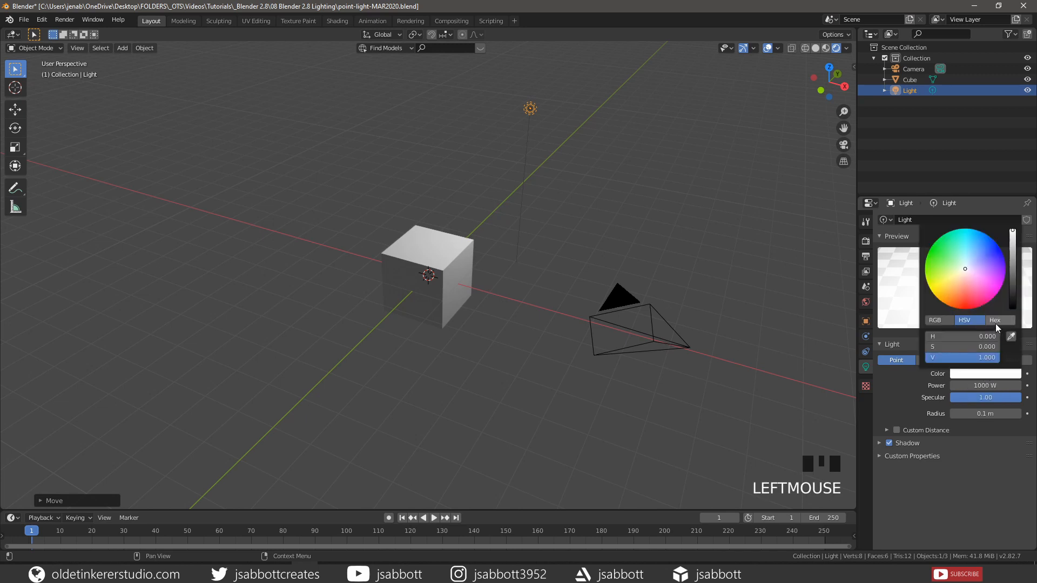
{"action": "left_click", "coordinate": [996, 322]}
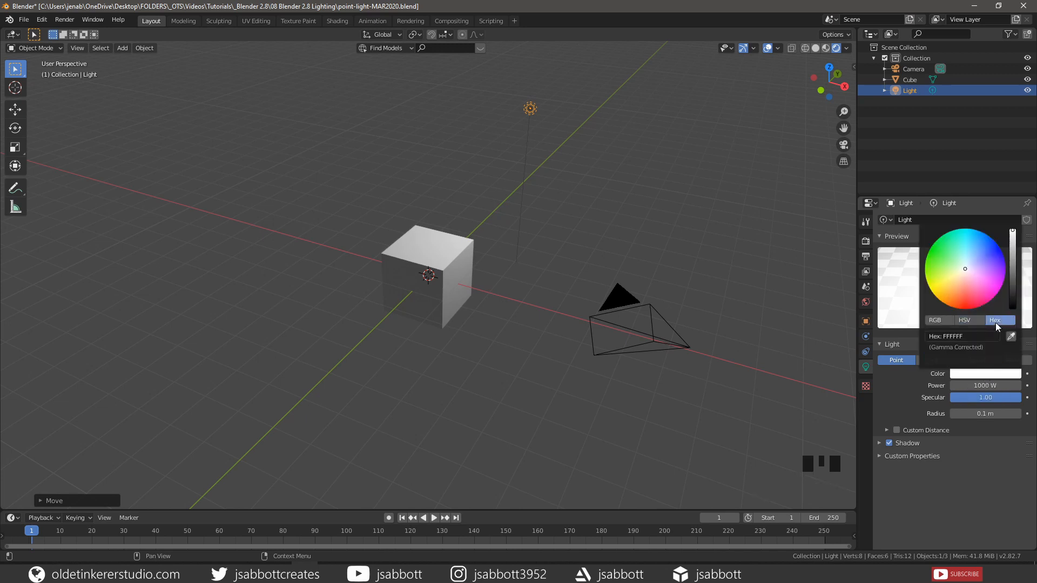
{"action": "left_click", "coordinate": [971, 335]}
{"action": "type", "text": "ffd200"}
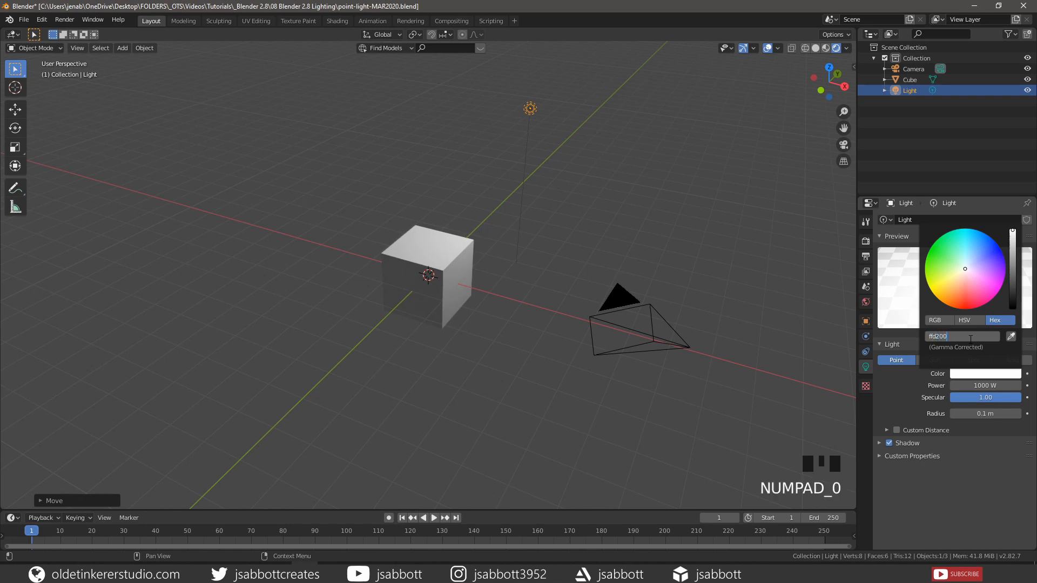
{"action": "key", "text": "Return"}
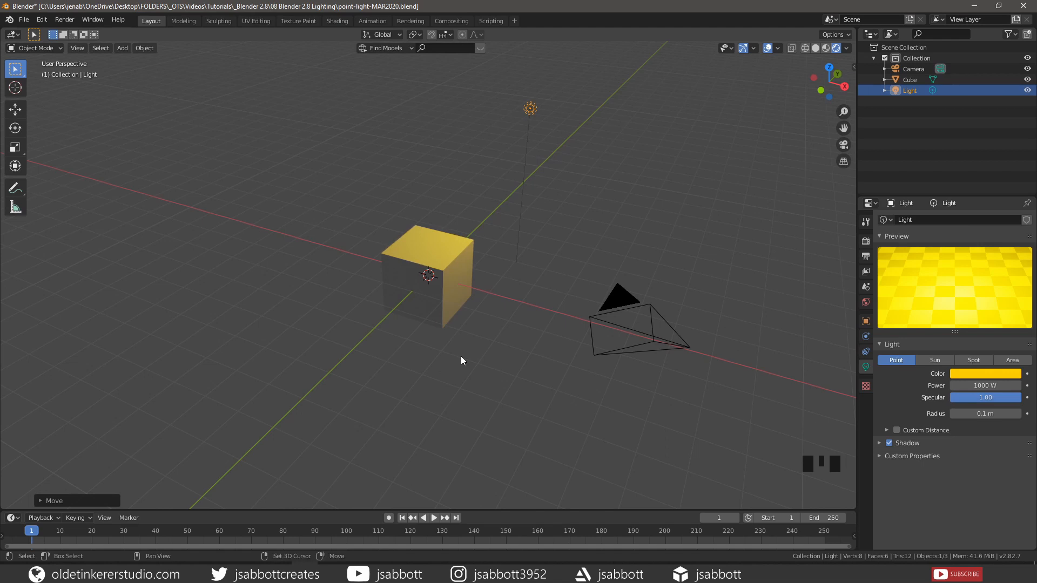
{"action": "key", "text": "shift+a"}
Add a second point light to the scene
{"action": "mouse_move", "coordinate": [459, 474]}
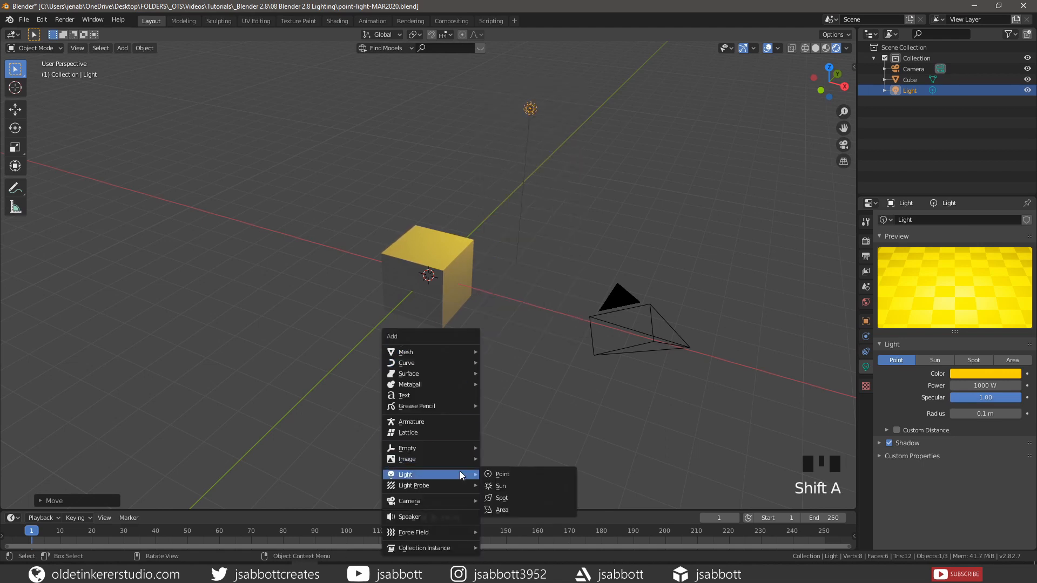
{"action": "left_click", "coordinate": [507, 475]}
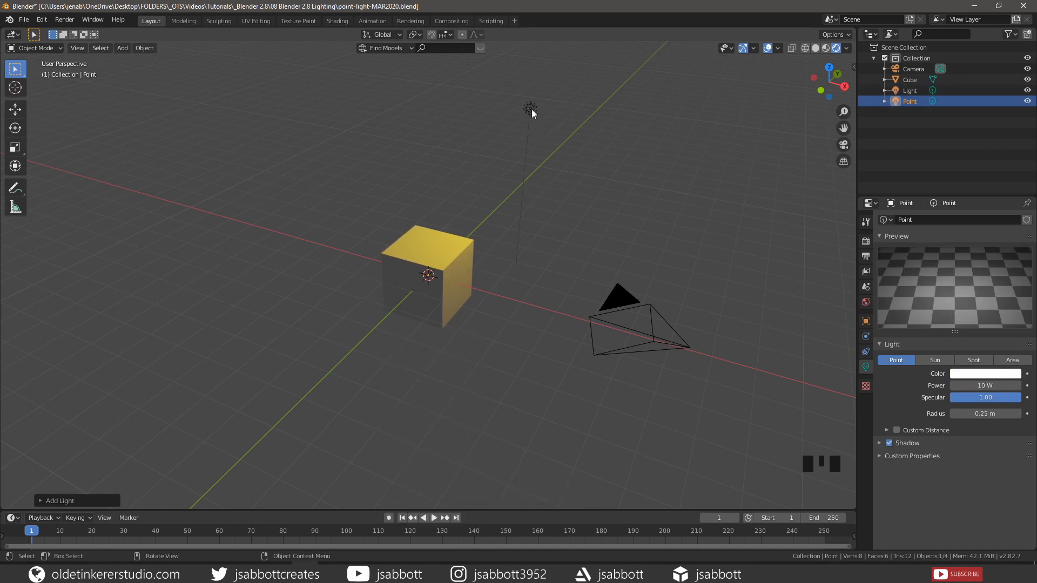
{"action": "left_click", "coordinate": [906, 100]}
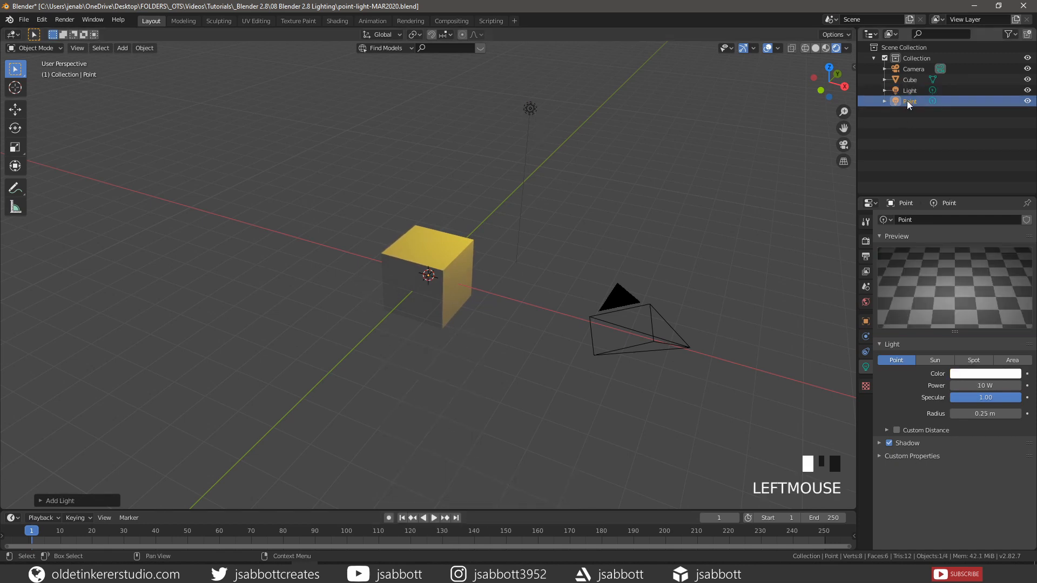
Move the new Point light to the left of the cube, adjusting its height along Z
{"action": "key", "text": "g"}
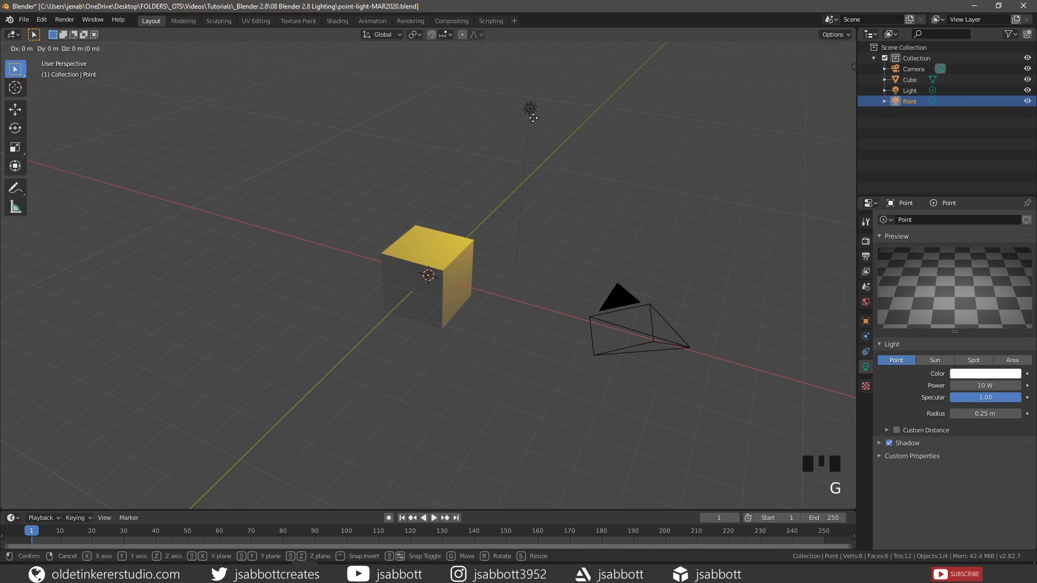
{"action": "left_click", "coordinate": [394, 221]}
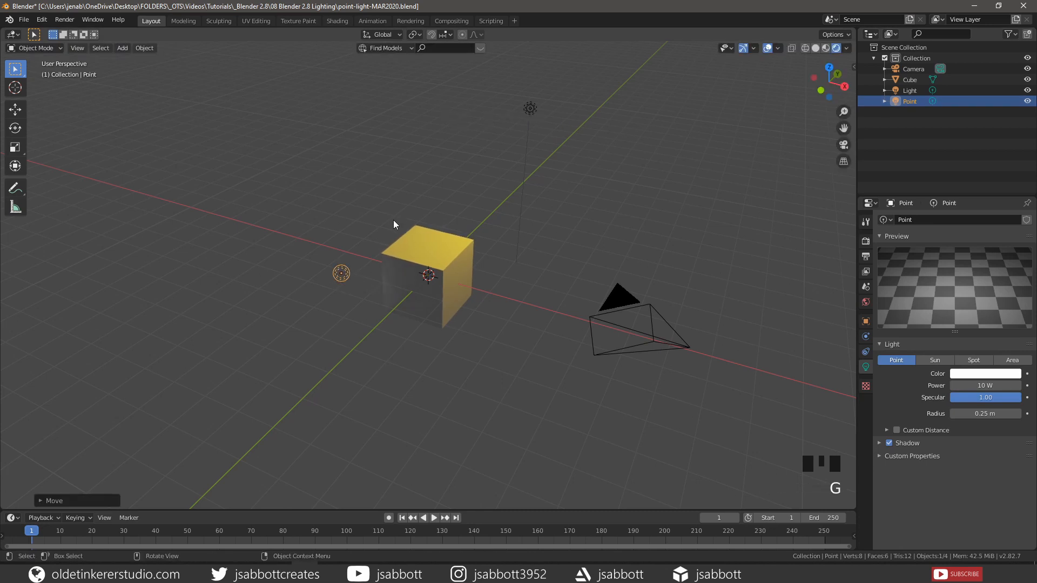
{"action": "middle_click_drag", "start_coordinate": [398, 401], "coordinate": [406, 349]}
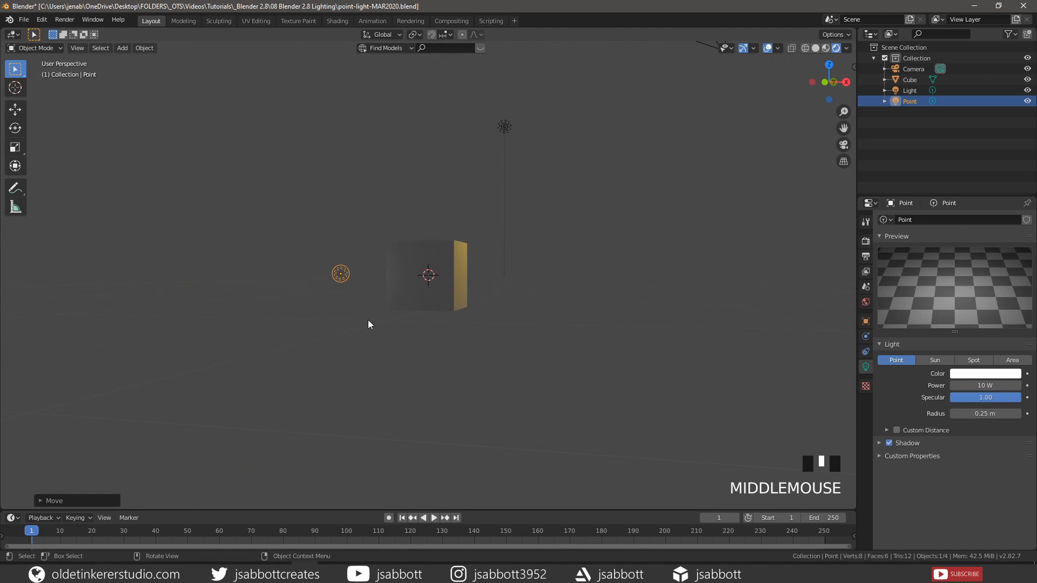
{"action": "key", "text": "g"}
{"action": "key", "text": "z"}
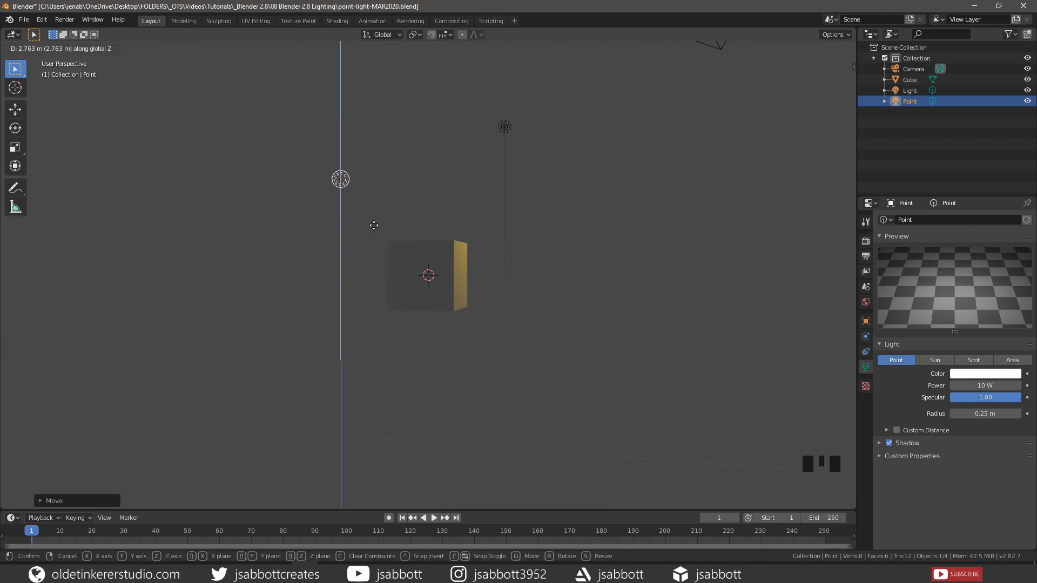
{"action": "left_click", "coordinate": [374, 225]}
{"action": "middle_click_drag", "start_coordinate": [426, 222], "coordinate": [423, 294]}
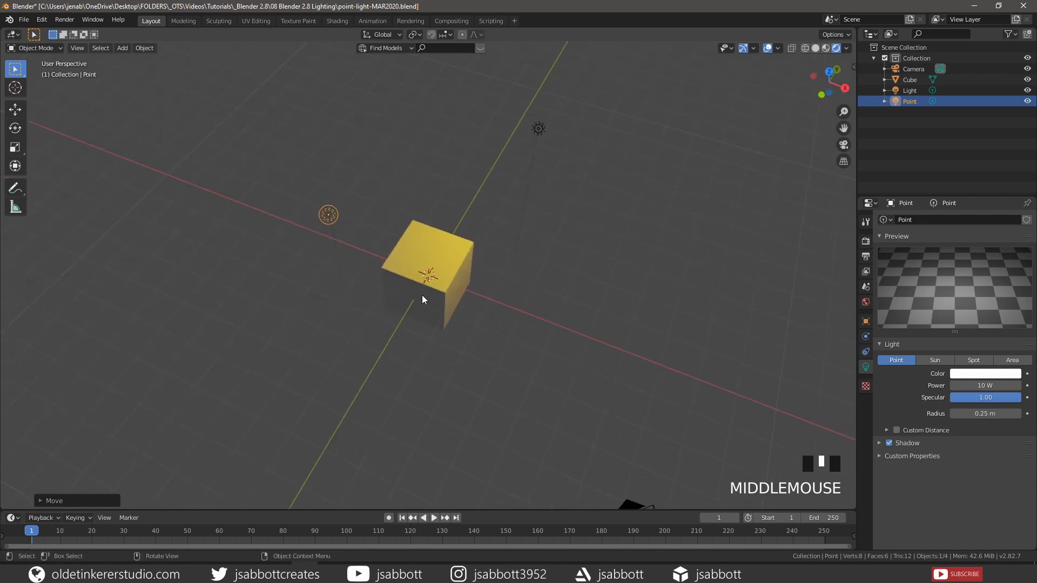
{"action": "key", "text": "g"}
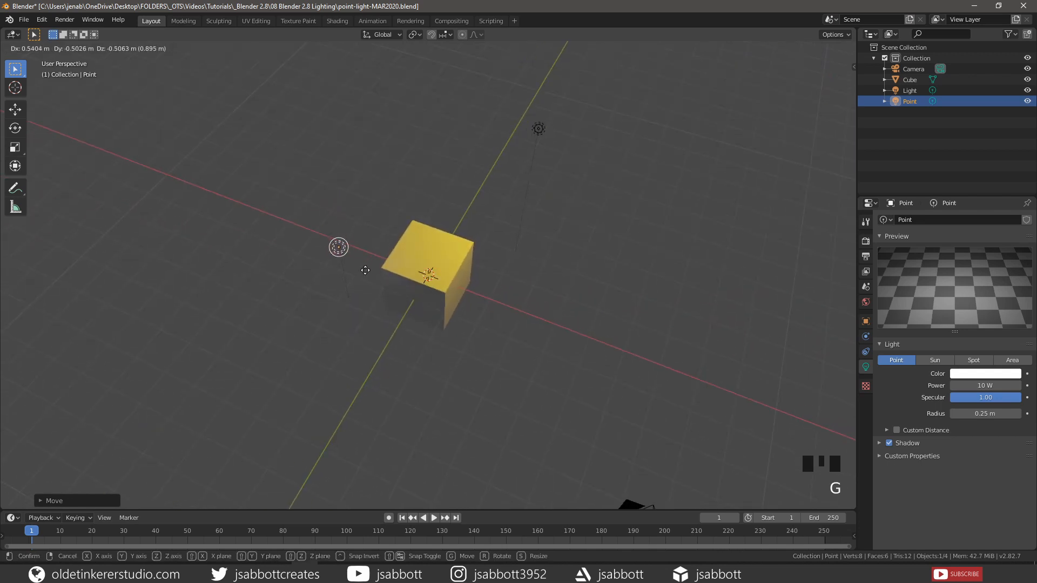
{"action": "left_click", "coordinate": [358, 272]}
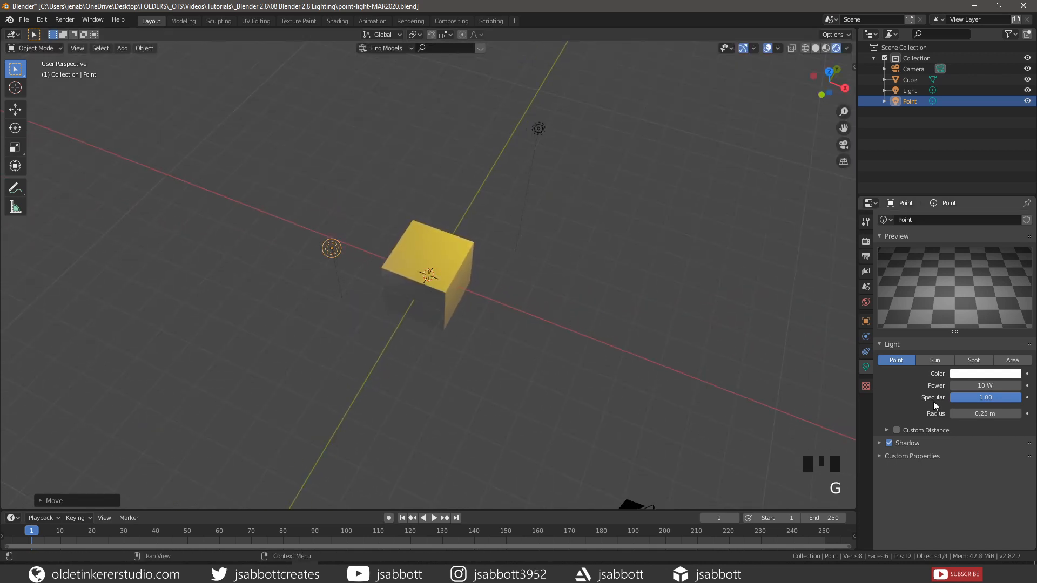
Set the Point light's colour to red hex FF0307
{"action": "left_click", "coordinate": [981, 377]}
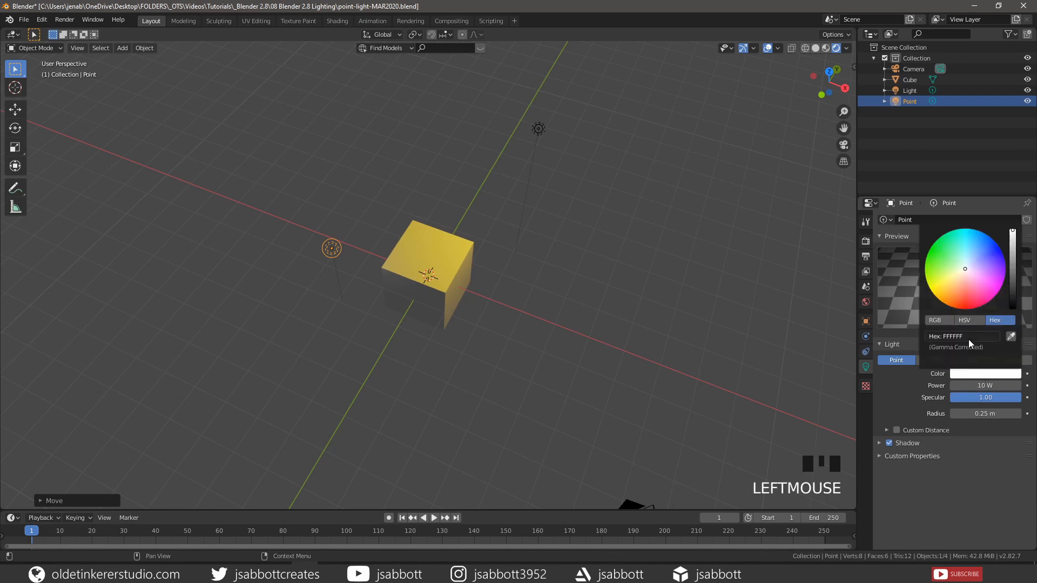
{"action": "left_click", "coordinate": [969, 337]}
{"action": "type", "text": "FF0307"}
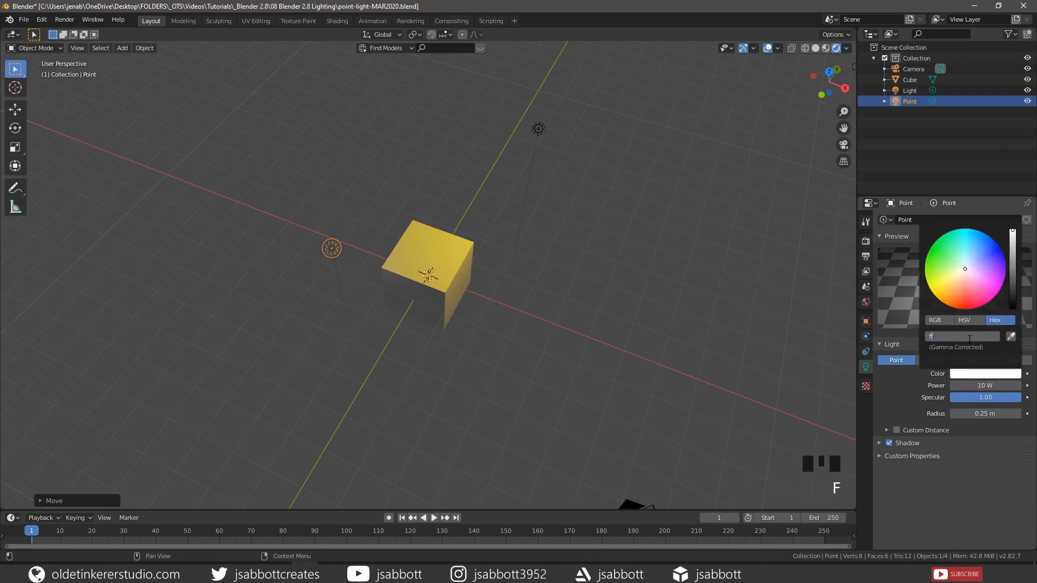
{"action": "key", "text": "Return"}
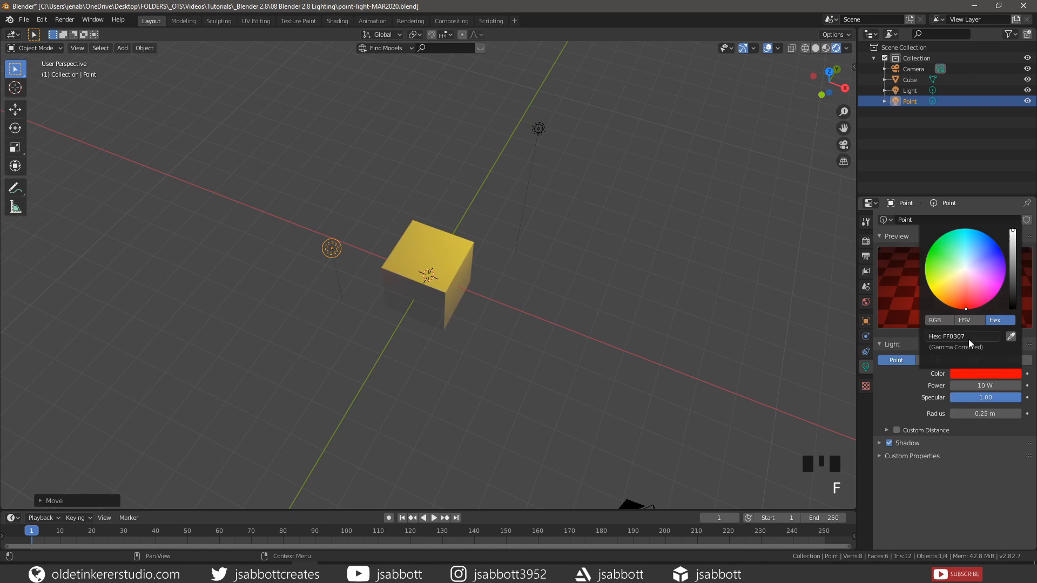
{"action": "middle_click_drag", "start_coordinate": [413, 358], "coordinate": [441, 280]}
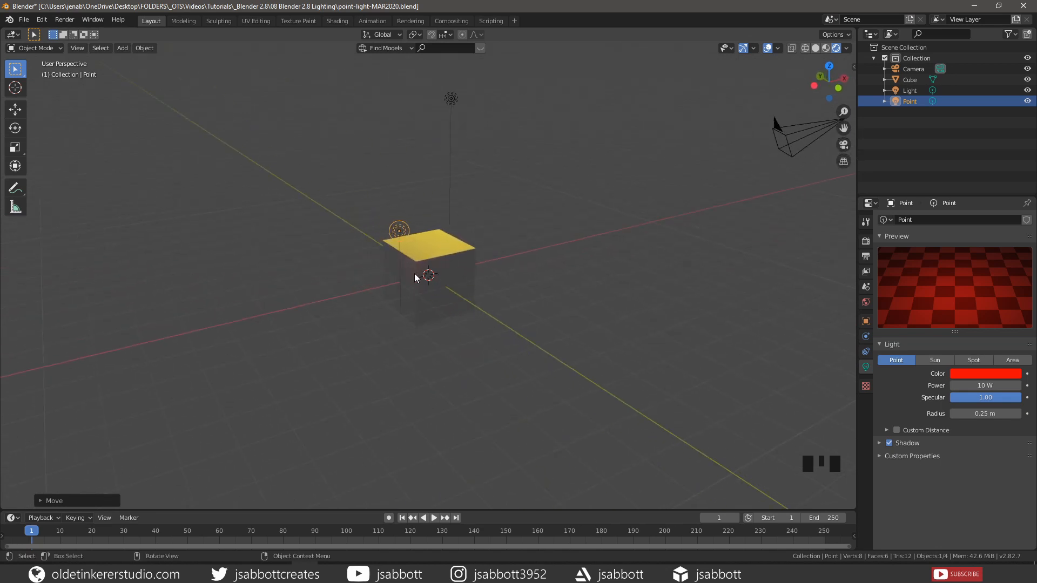
{"action": "middle_click_drag", "start_coordinate": [454, 278], "coordinate": [397, 290]}
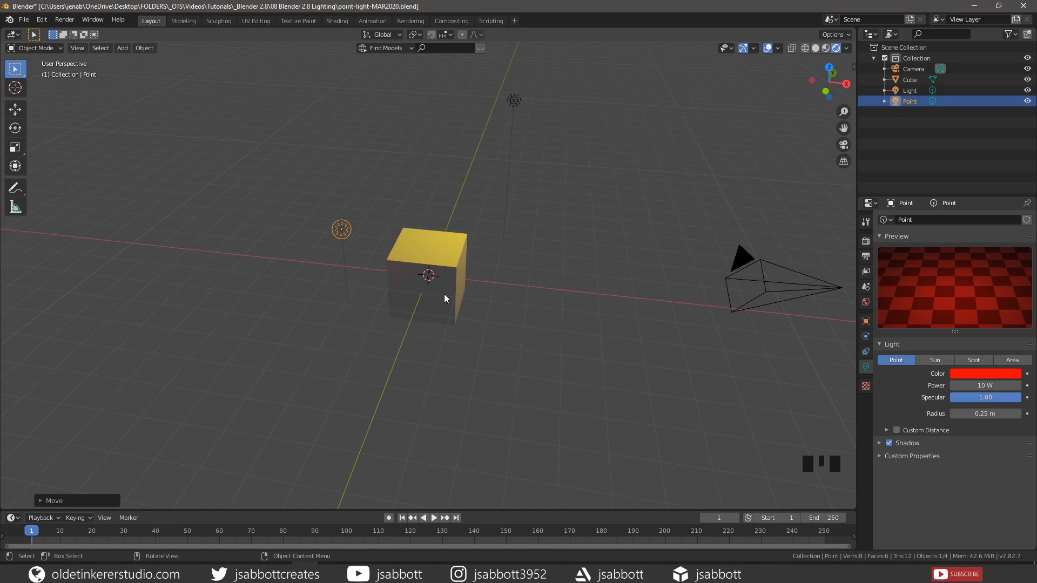
Raise the red Point light's power from 10 W to 1000 W
{"action": "left_click", "coordinate": [983, 386]}
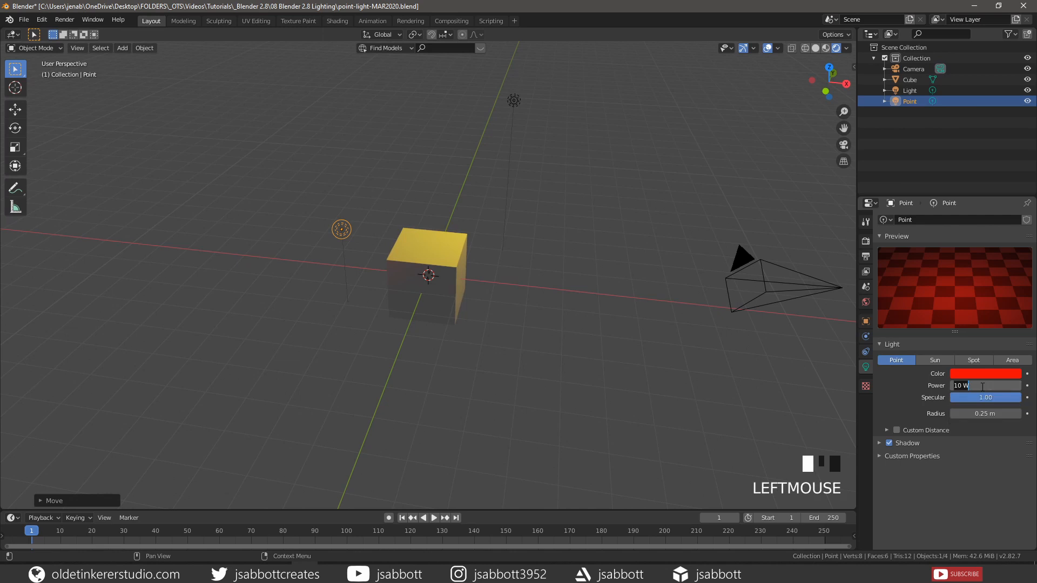
{"action": "type", "text": "1000"}
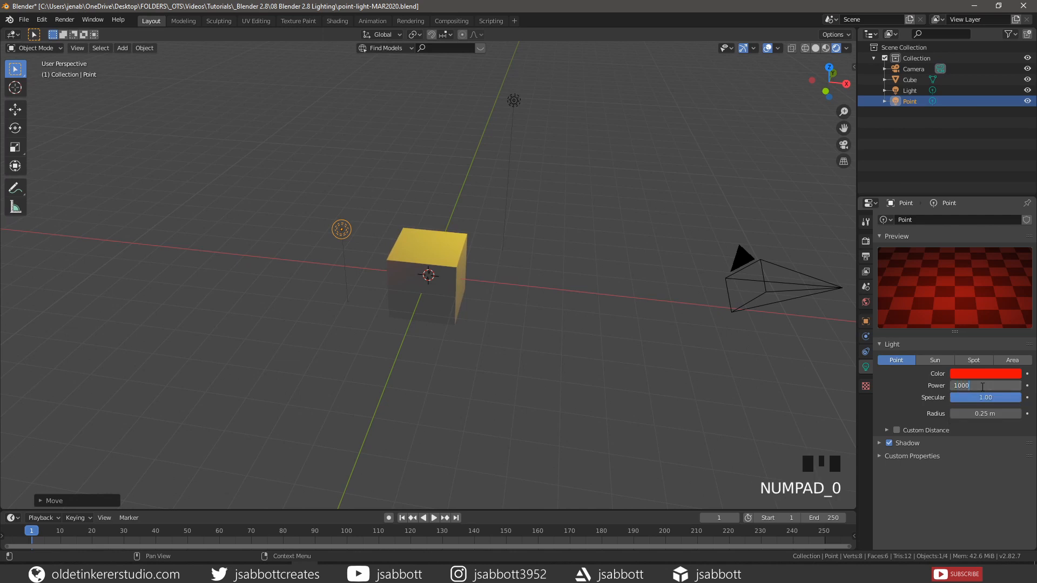
{"action": "key", "text": "Return"}
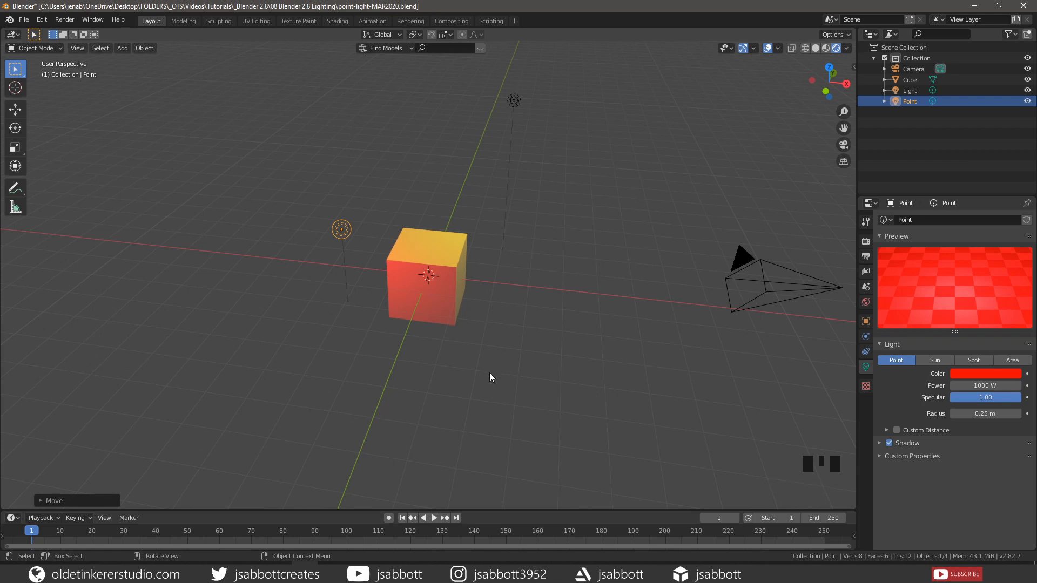
{"action": "mouse_move", "coordinate": [464, 356]}
{"action": "middle_mouse_down"}
{"action": "mouse_move", "coordinate": [483, 335]}
{"action": "mouse_move", "coordinate": [528, 329]}
{"action": "mouse_move", "coordinate": [476, 341]}
{"action": "middle_mouse_up"}
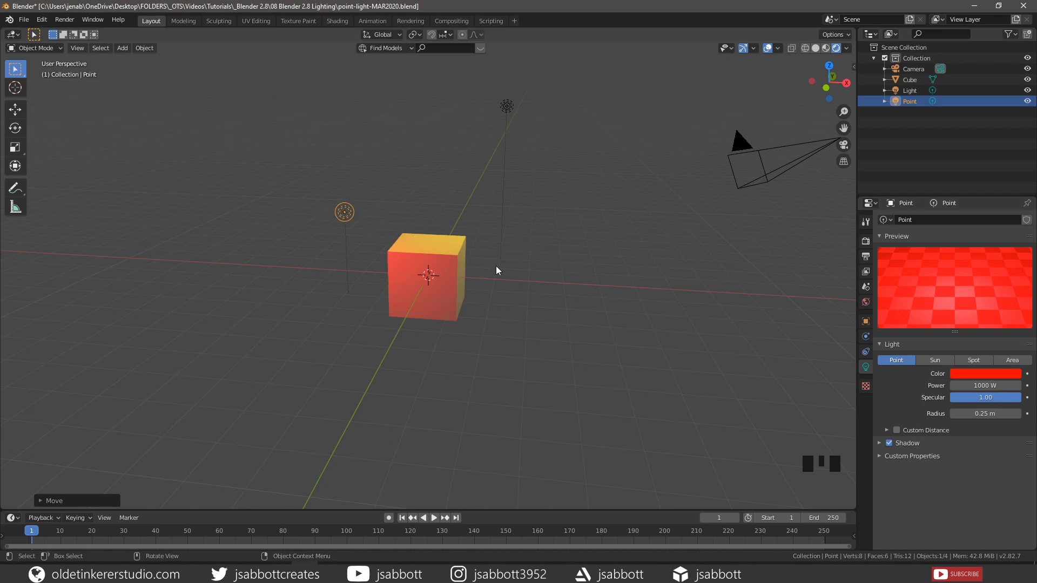
From the front orthographic view, add a Plane mesh to the scene
{"action": "key", "text": "KP_1"}
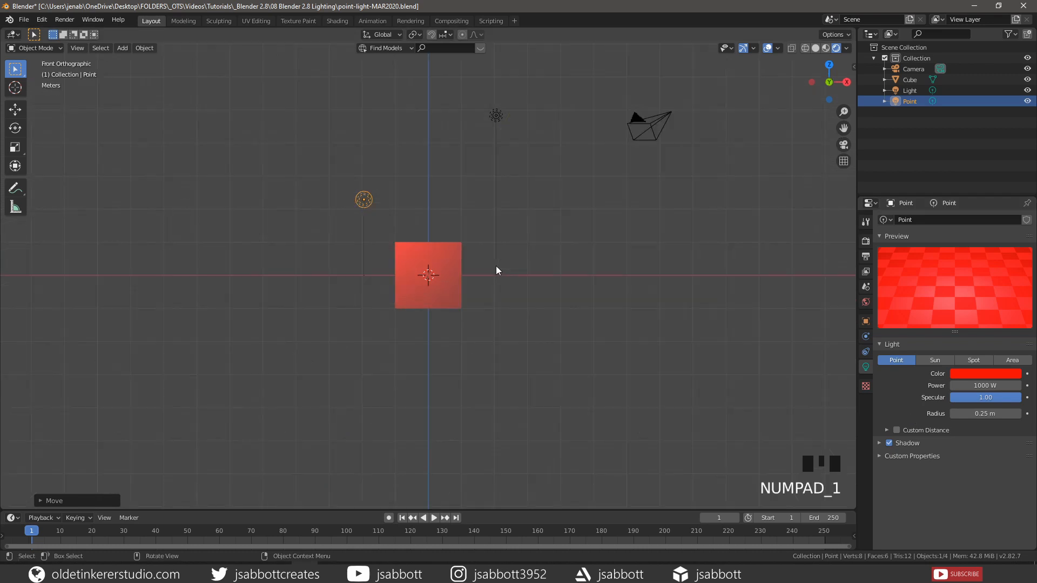
{"action": "key", "text": "shift+a"}
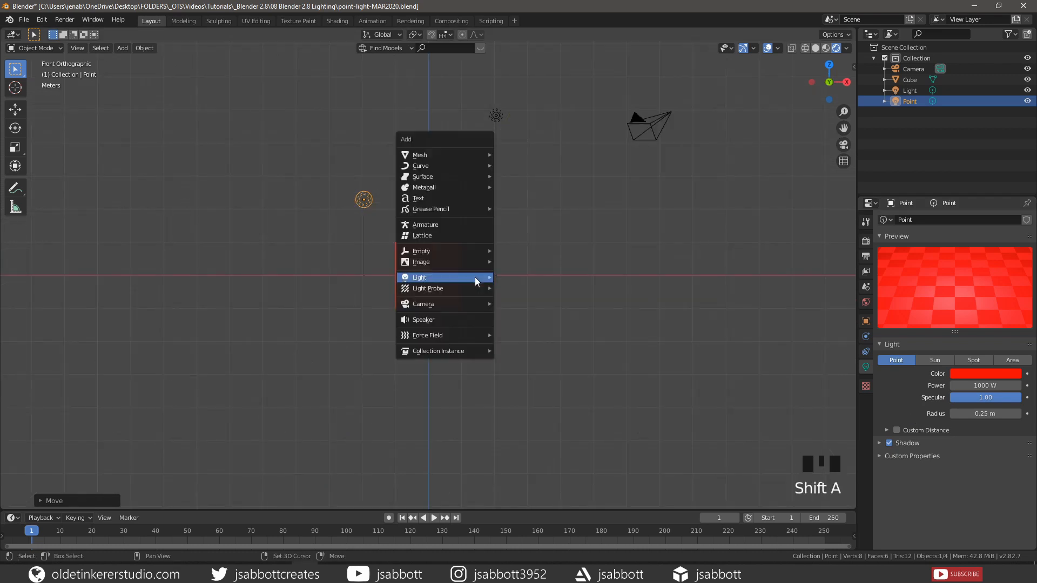
{"action": "mouse_move", "coordinate": [481, 156]}
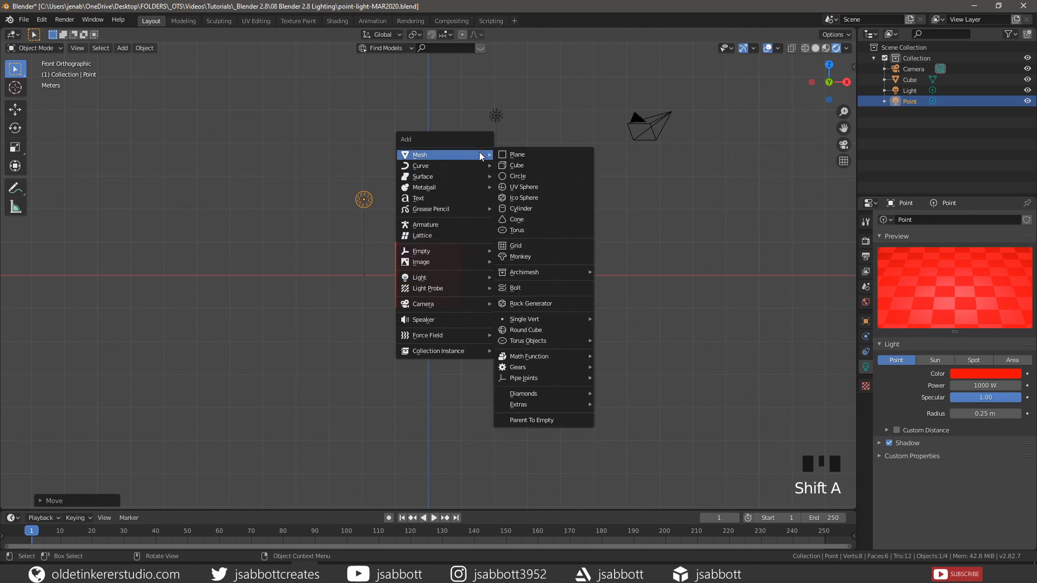
{"action": "left_click", "coordinate": [518, 155]}
Lower the plane along Z to the cube's base and scale it 5 times larger
{"action": "key", "text": "g"}
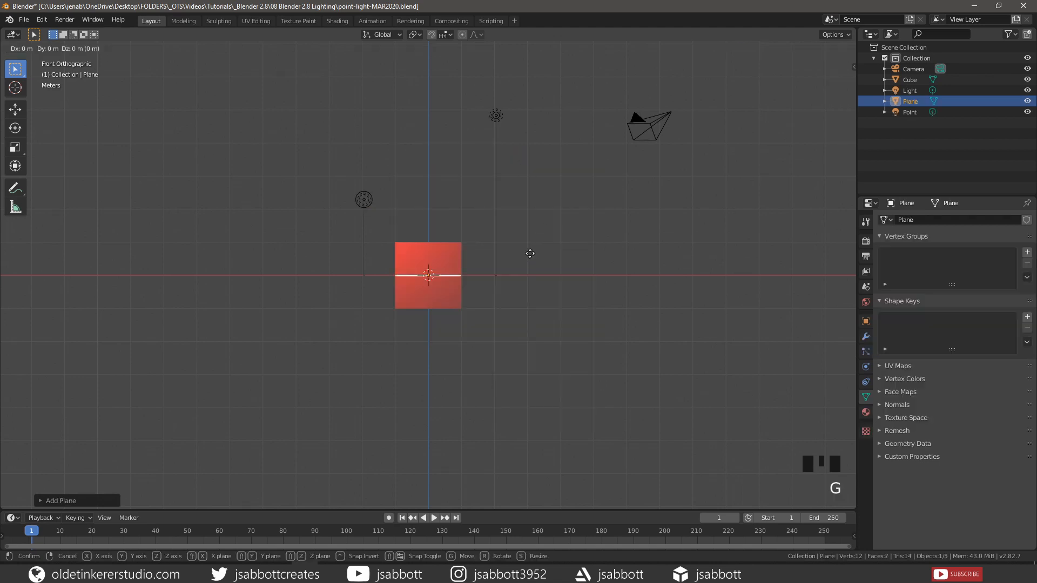
{"action": "key", "text": "z"}
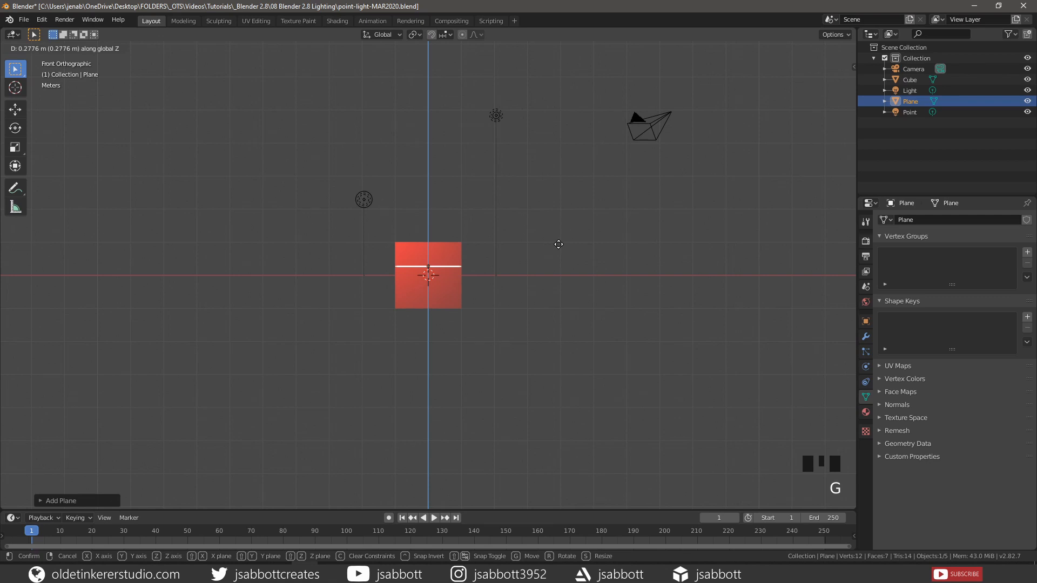
{"action": "left_click", "coordinate": [558, 245]}
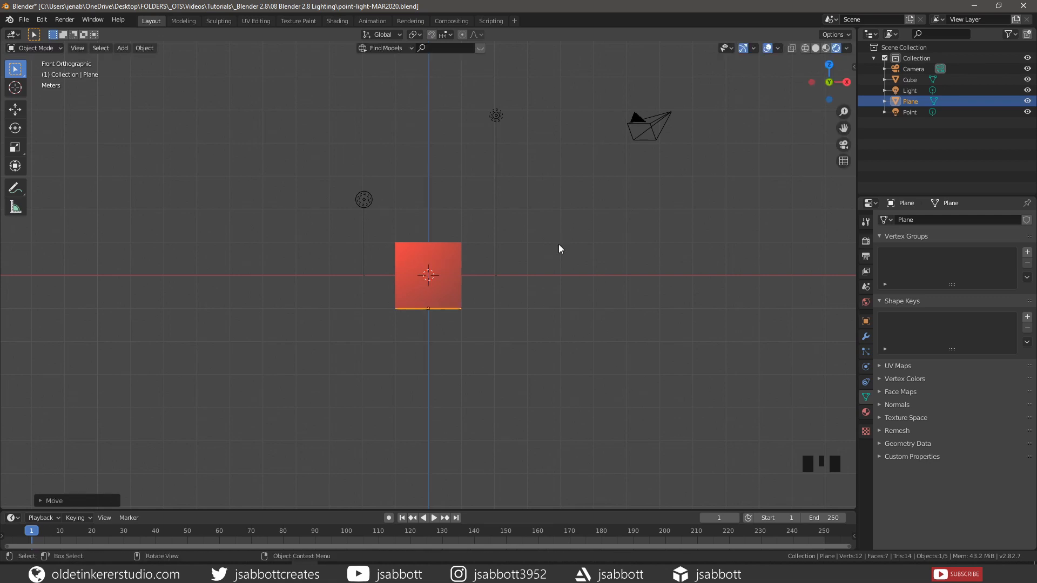
{"action": "type", "text": "s5"}
{"action": "left_click", "coordinate": [559, 244]}
{"action": "middle_click_drag", "start_coordinate": [580, 246], "coordinate": [547, 303]}
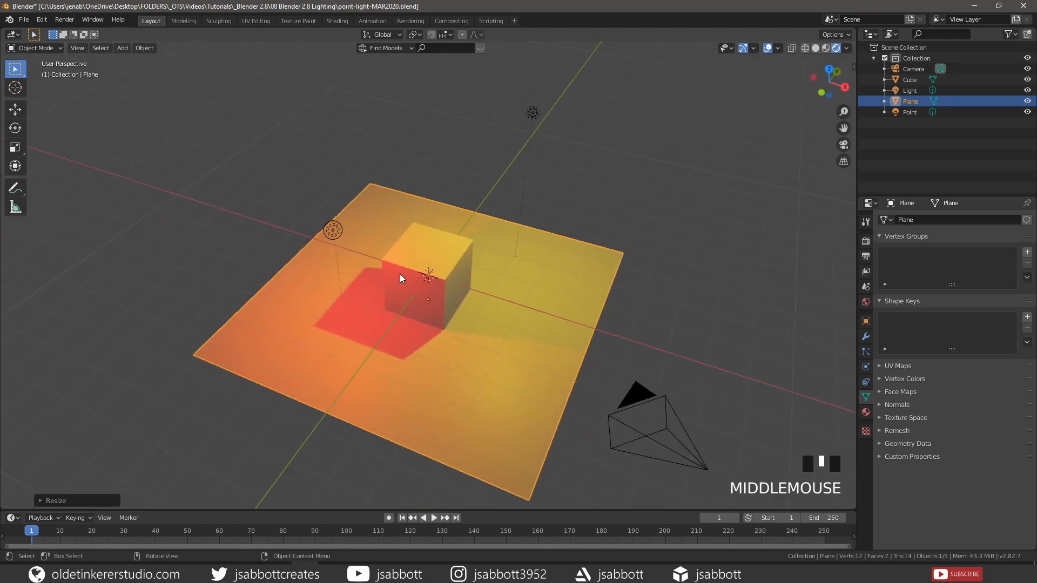
Select the red Point light and set its radius to 15 m
{"action": "left_click", "coordinate": [332, 230]}
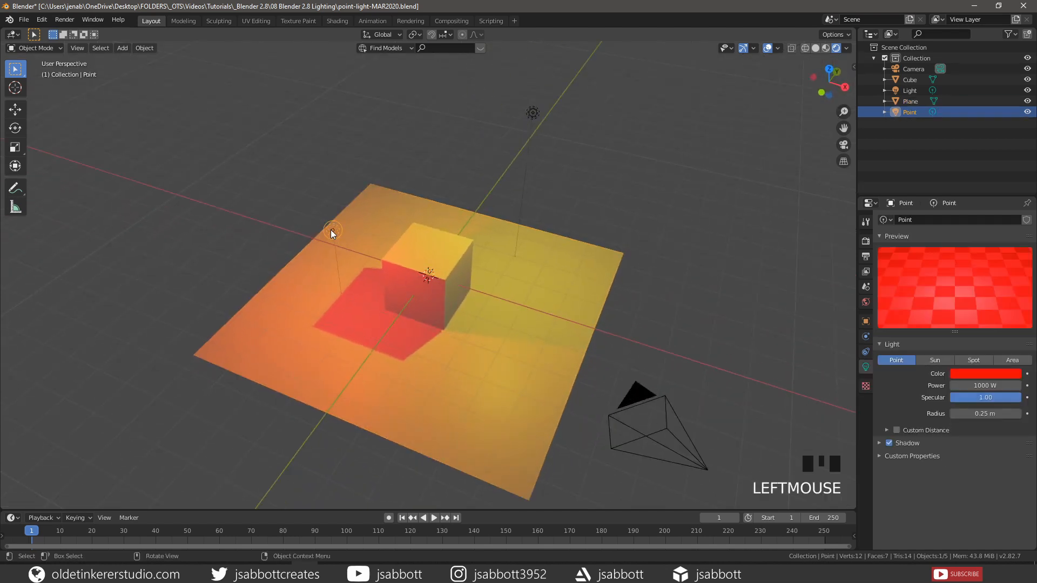
{"action": "left_click", "coordinate": [989, 415]}
{"action": "type", "text": "15"}
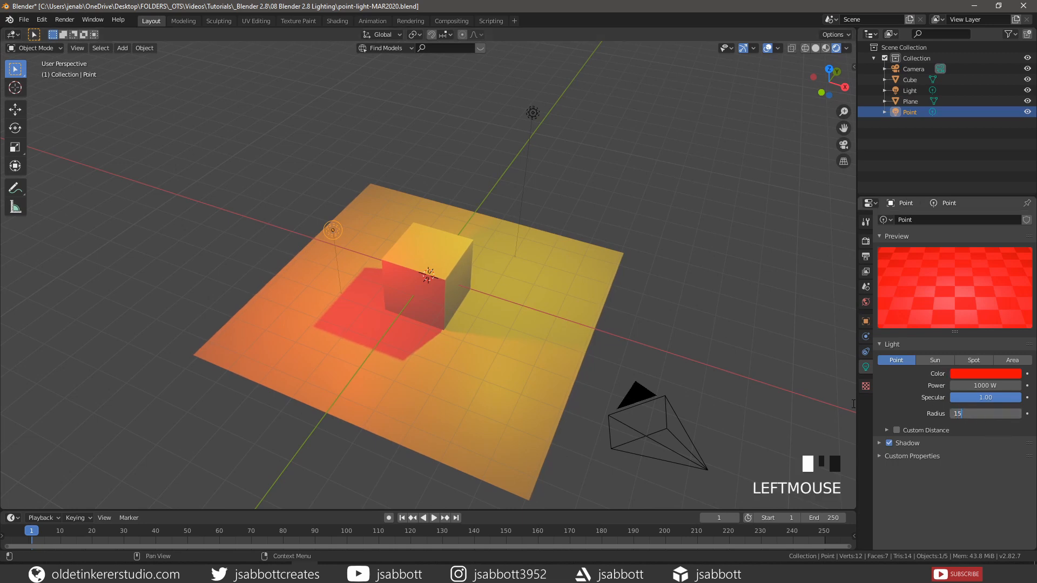
{"action": "key", "text": "Return"}
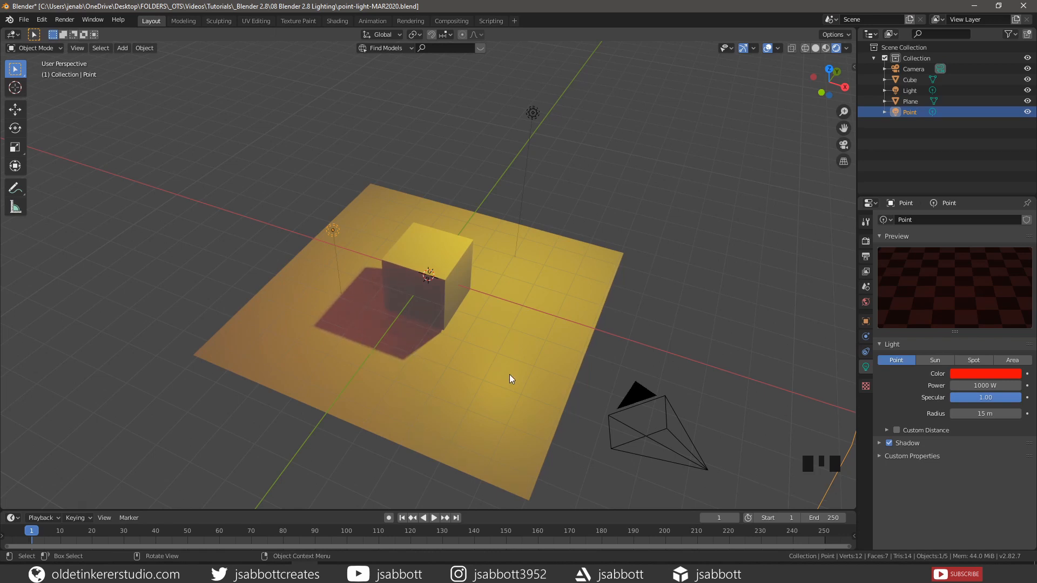
{"action": "middle_click_drag", "start_coordinate": [510, 374], "coordinate": [527, 378]}
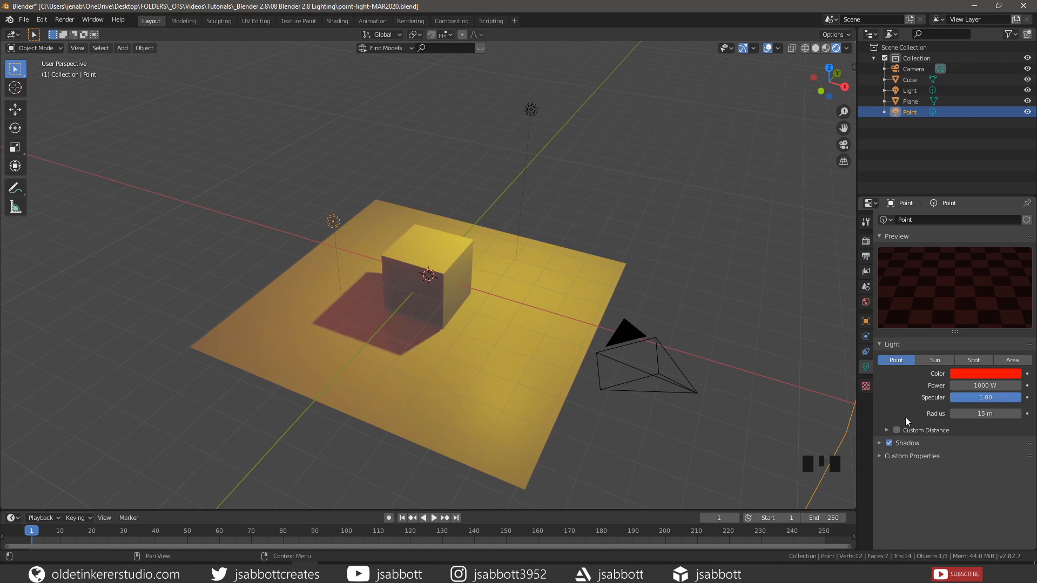
Set the point light's Custom Distance to 2 m and expand its Shadow panel
{"action": "left_click", "coordinate": [890, 432]}
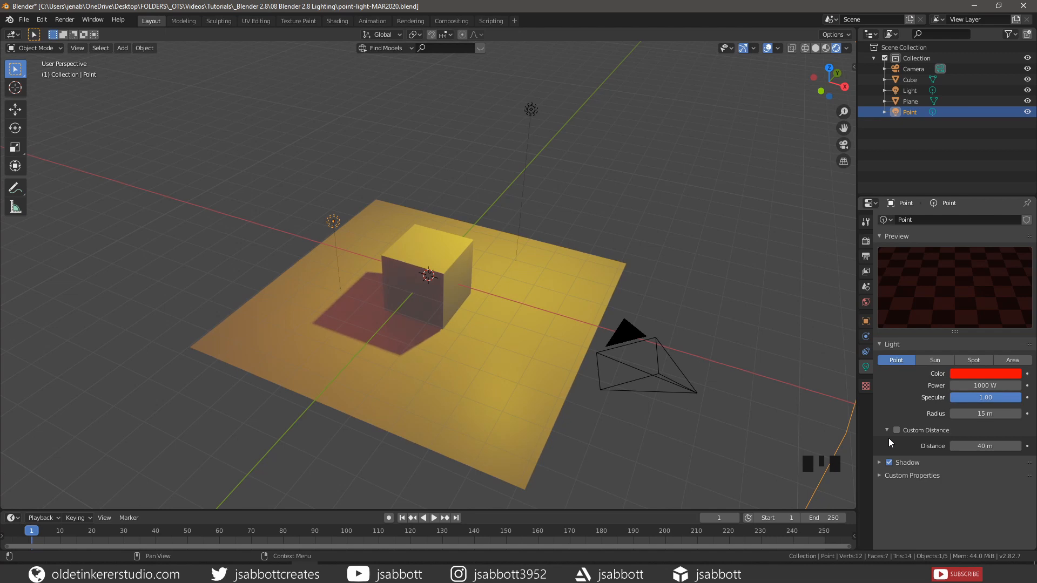
{"action": "left_click", "coordinate": [992, 448]}
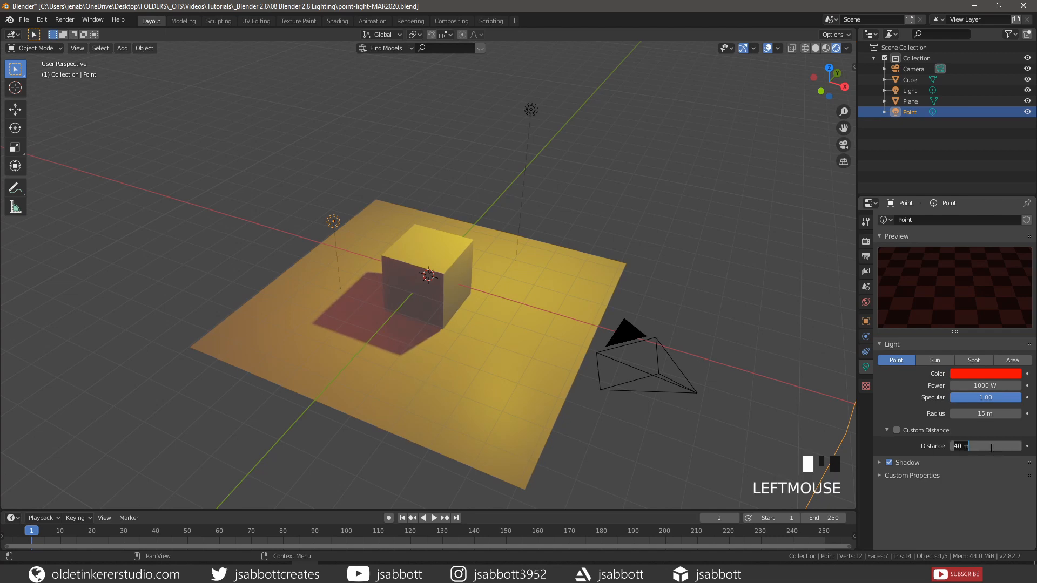
{"action": "type", "text": "2"}
{"action": "key", "text": "Return"}
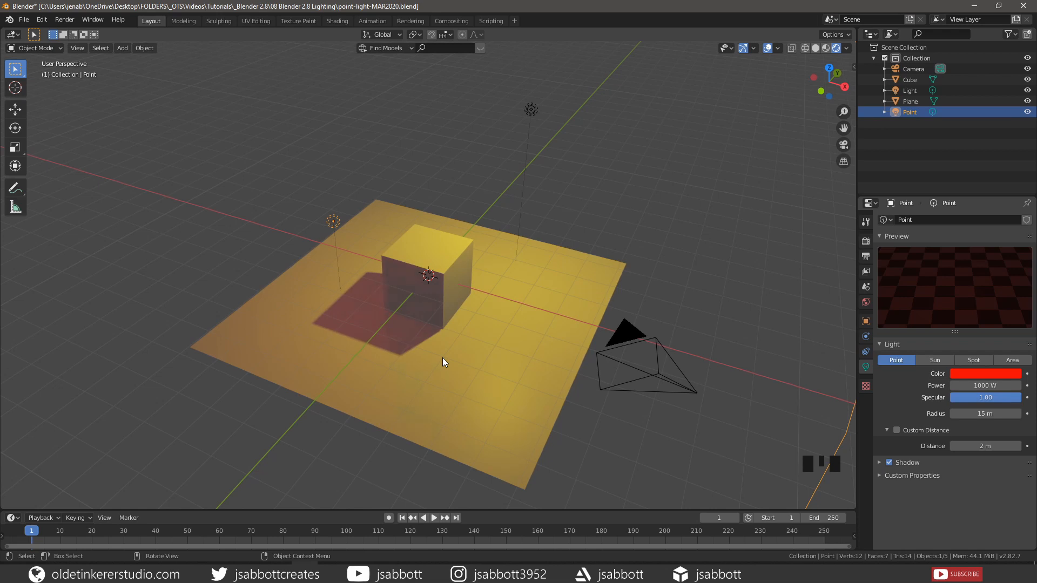
{"action": "left_click", "coordinate": [899, 462]}
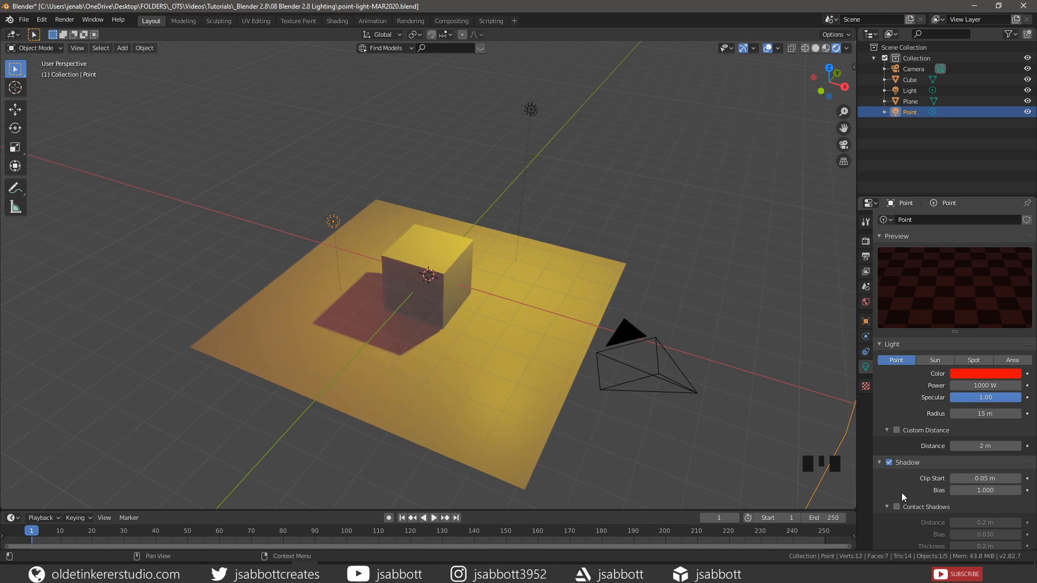
{"action": "scroll", "coordinate": [903, 493], "scroll_direction": "down", "scroll_amount": 4}
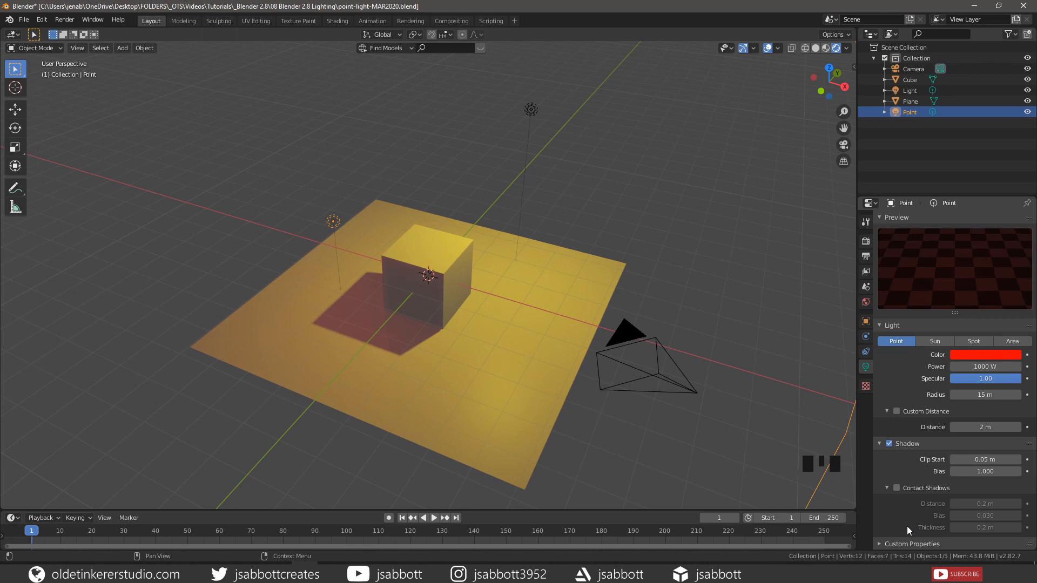
Set the render engine to Cycles, then go back to the point light's Object Data properties
{"action": "left_click", "coordinate": [865, 241]}
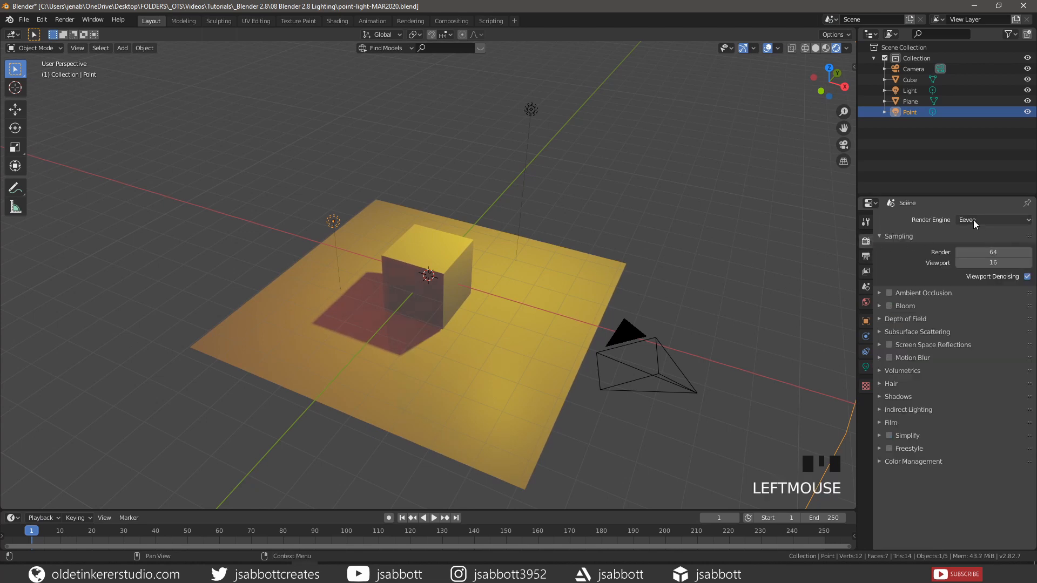
{"action": "left_click", "coordinate": [974, 219]}
{"action": "left_click", "coordinate": [973, 256]}
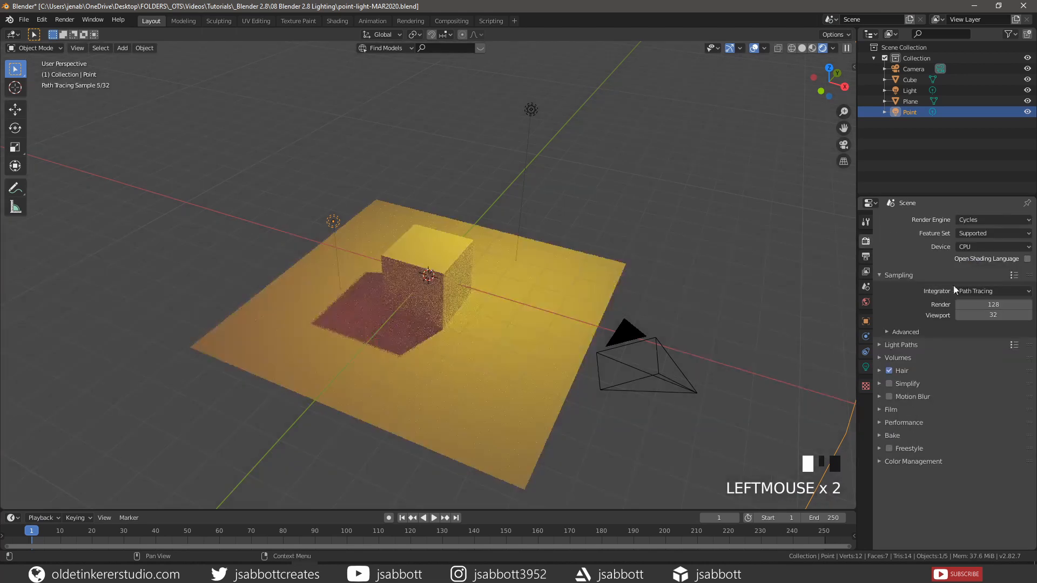
{"action": "left_click", "coordinate": [866, 367]}
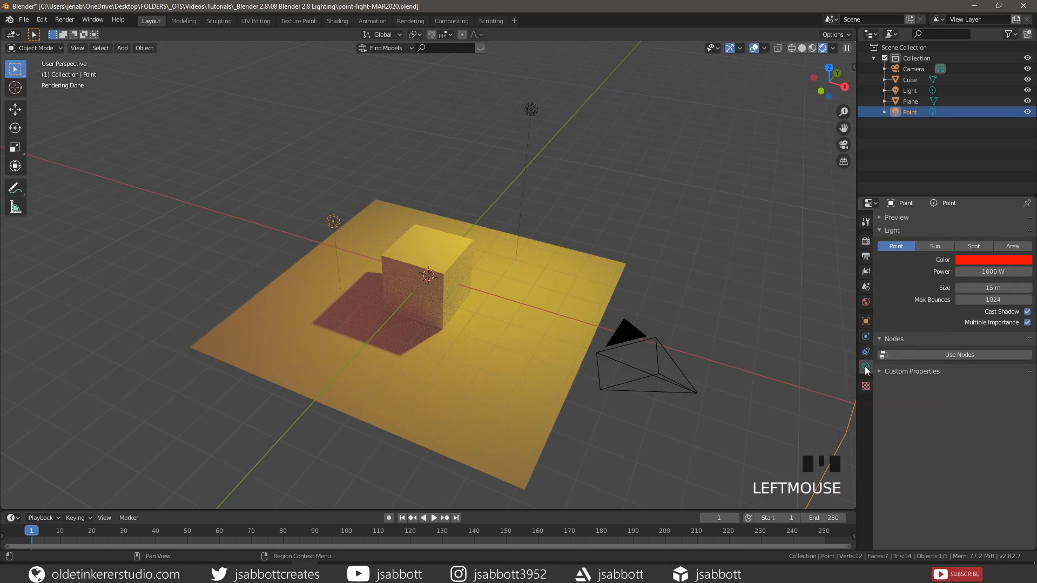